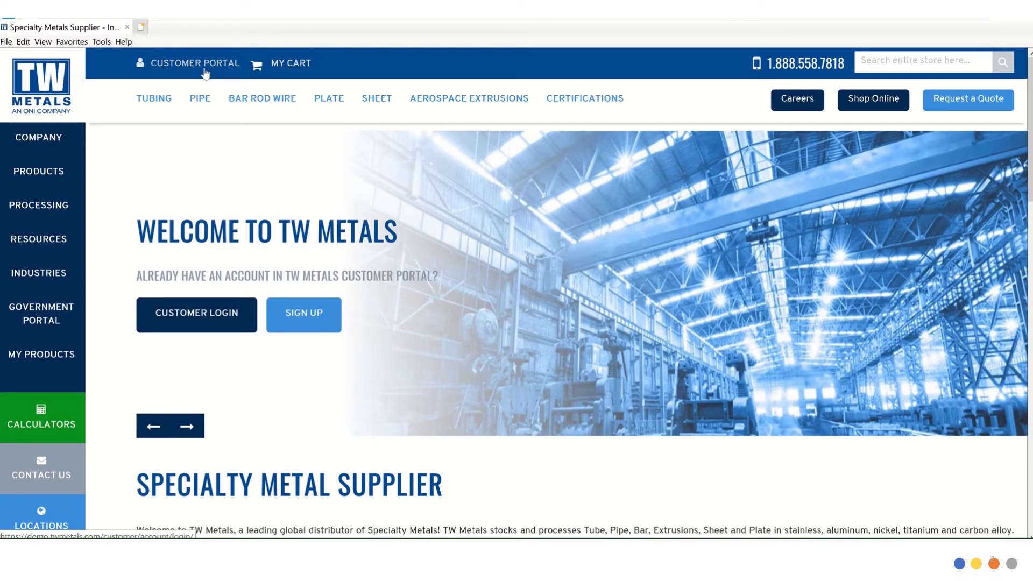
Go to the customer portal sign-in and land on the Account Dashboard.
left_click(204, 70)
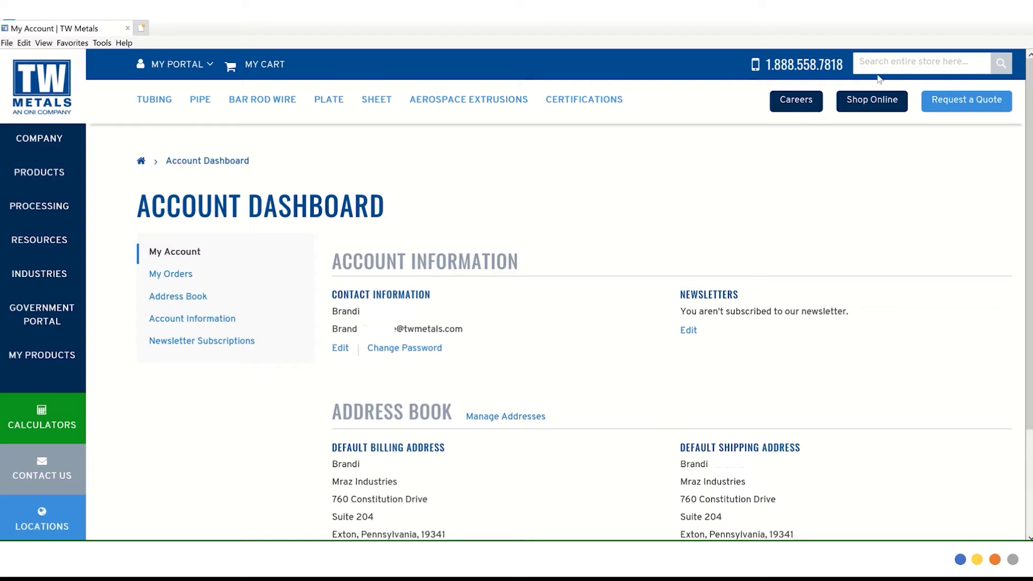
scroll(879, 79, "up", 1)
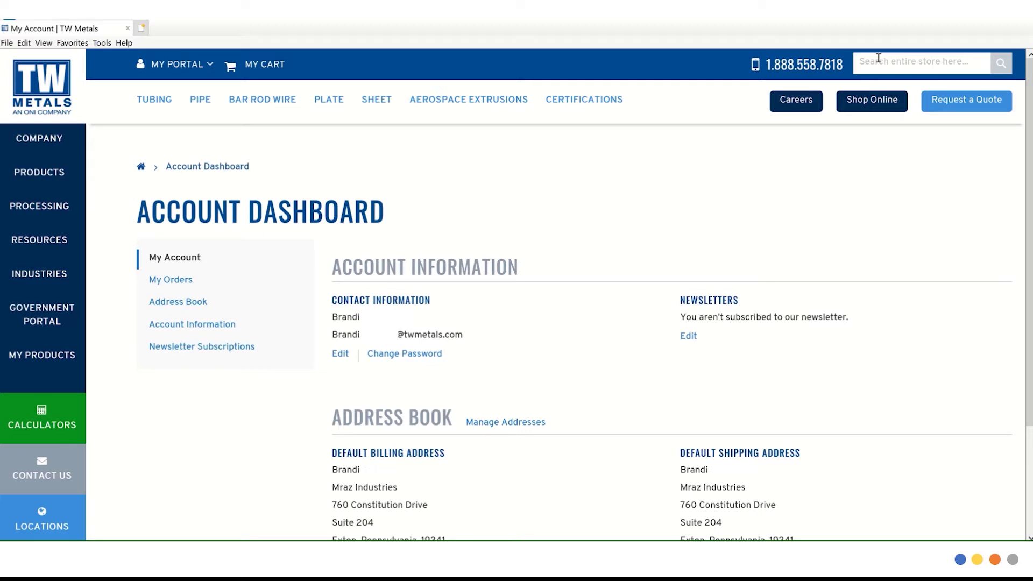
Search the catalogue for 'stainless 304', then '38394', and open the W 304/304L A-312 result.
left_click(878, 58)
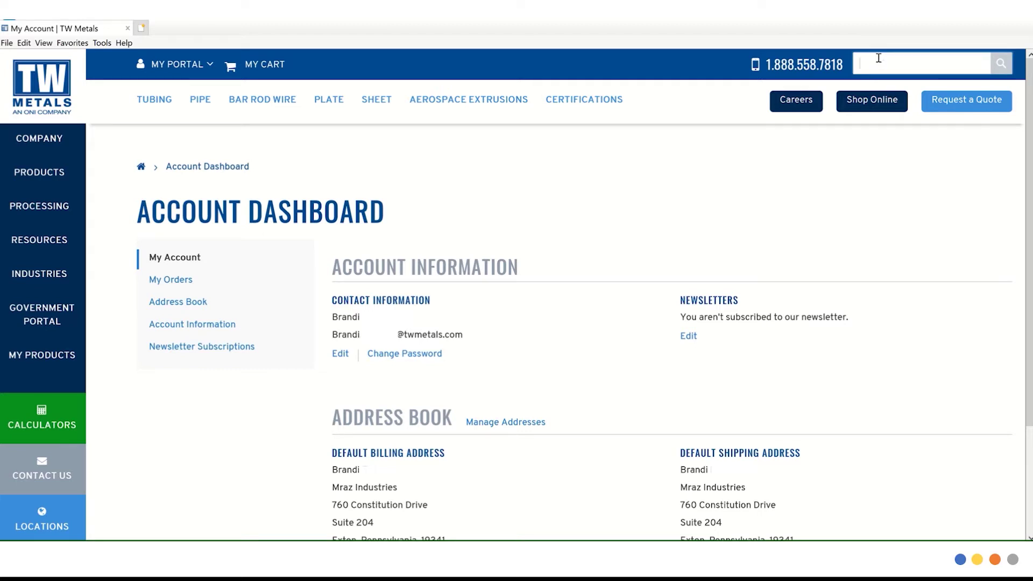
type("stainless")
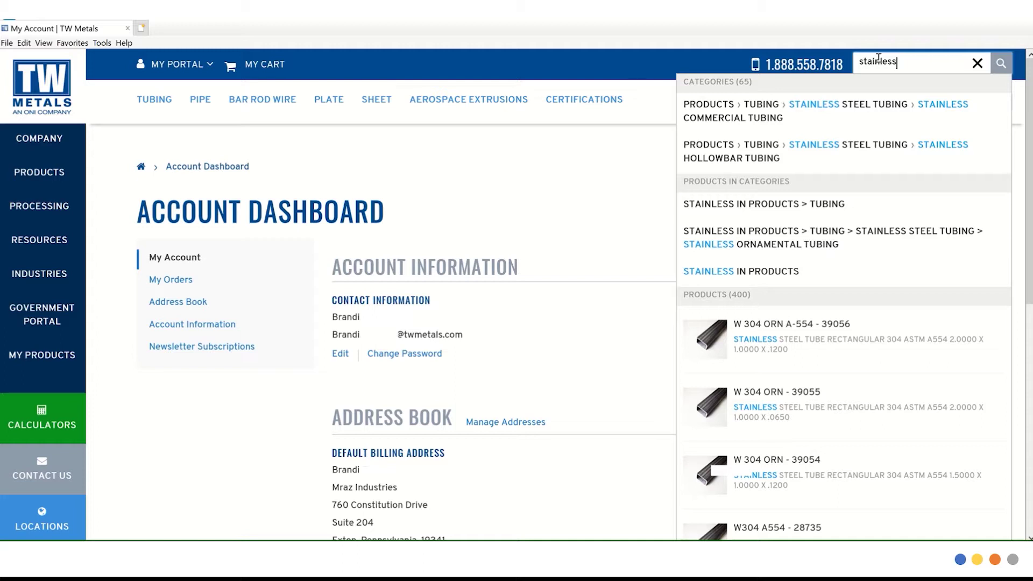
type("304")
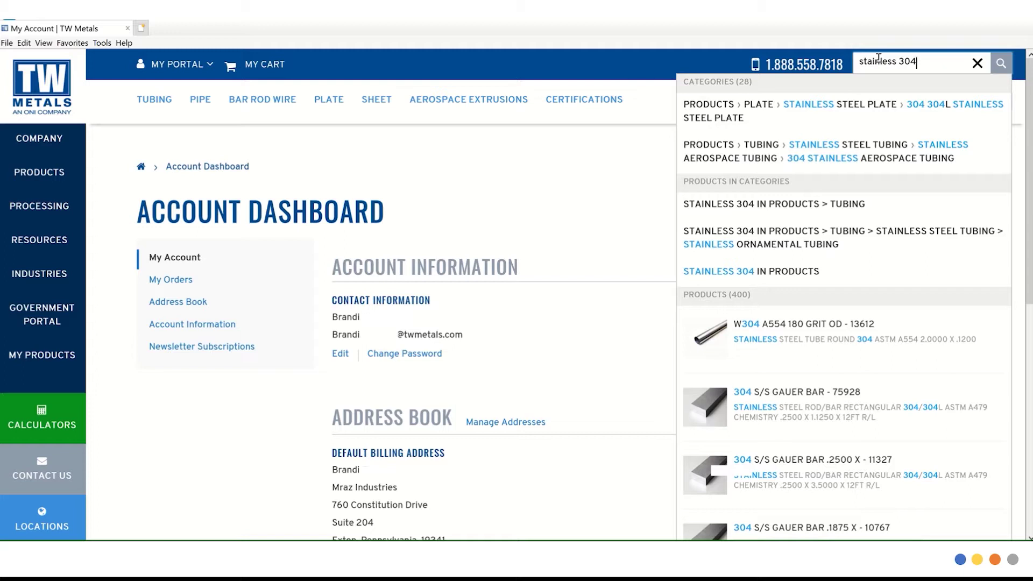
left_click(978, 63)
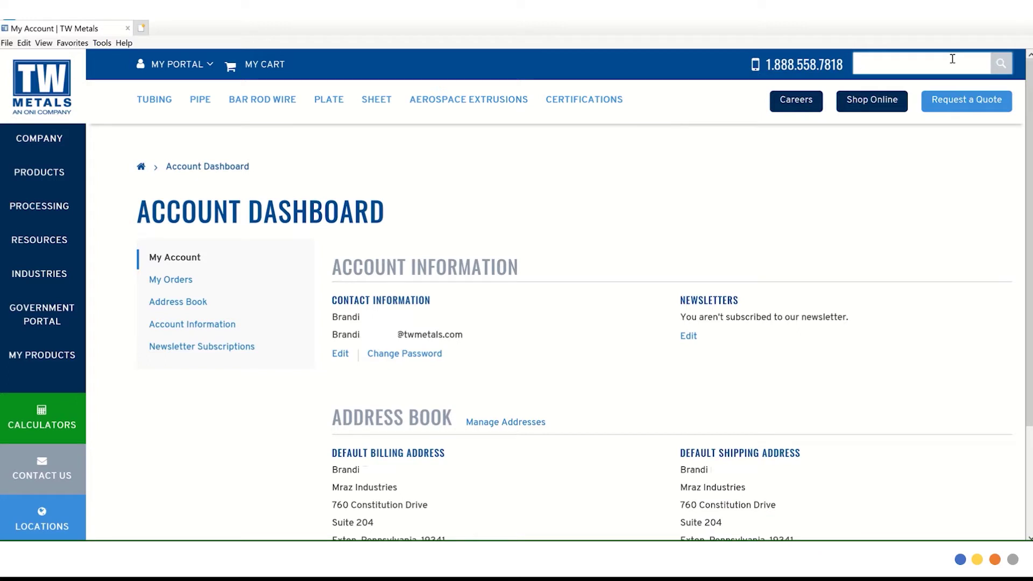
type("38394")
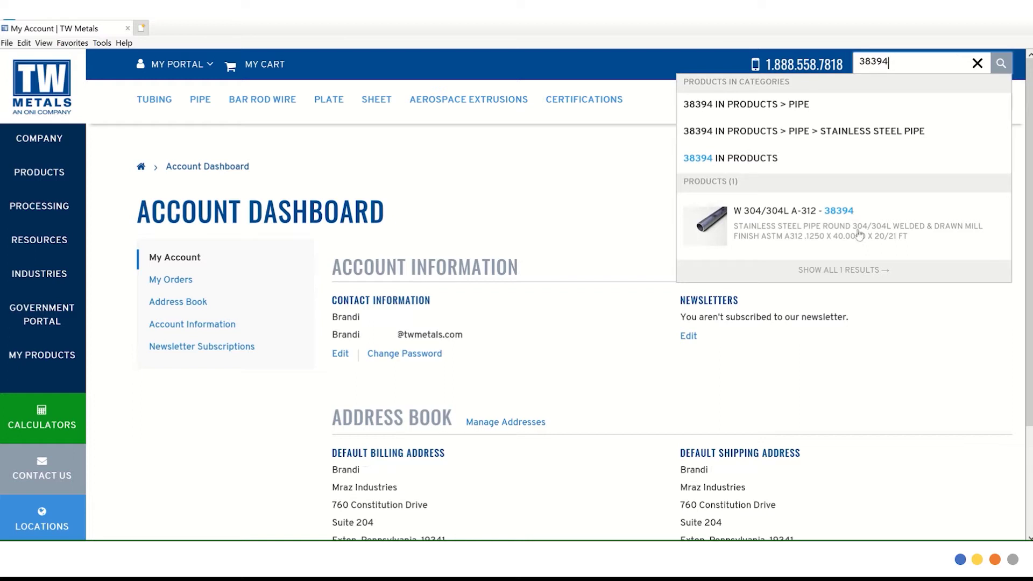
left_click(855, 235)
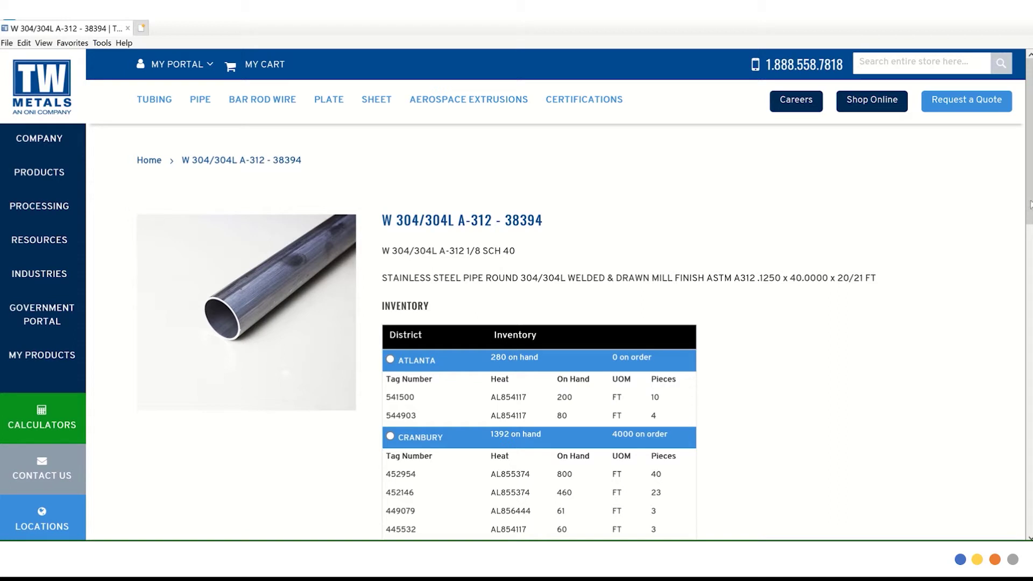
Scroll through item 38394's live inventory and Product Details, then select the CRANBURY district.
left_click_drag(1030, 204, 1005, 382)
scroll(1005, 383, "down", 3)
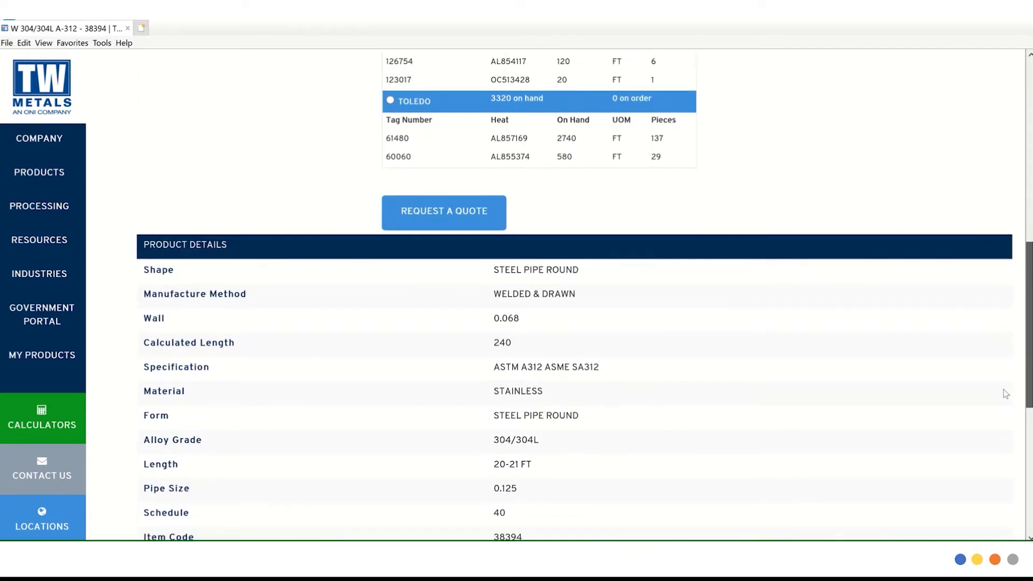
scroll(1002, 403, "down", 2)
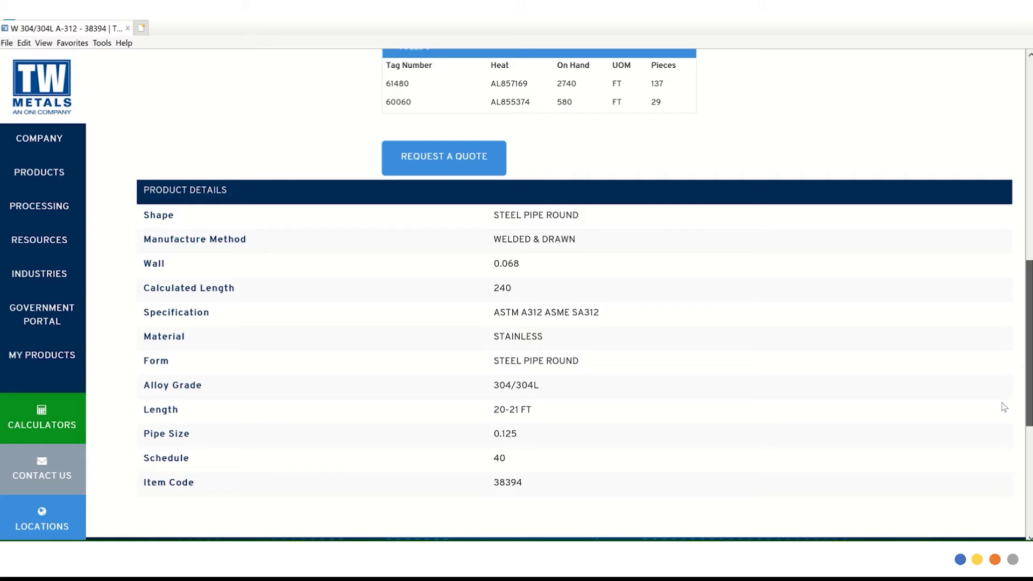
scroll(1002, 403, "up", 6)
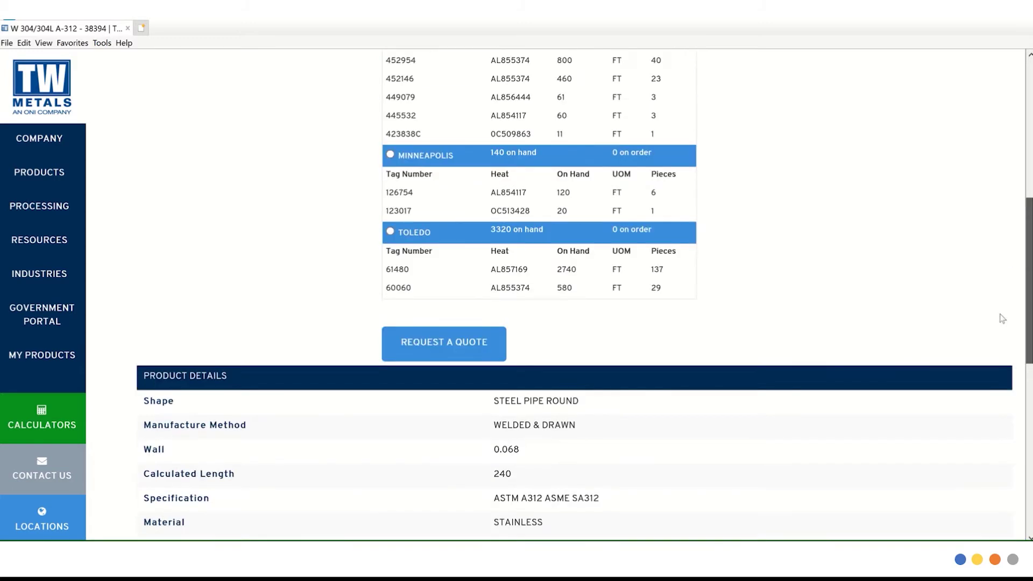
scroll(1000, 294, "up", 1)
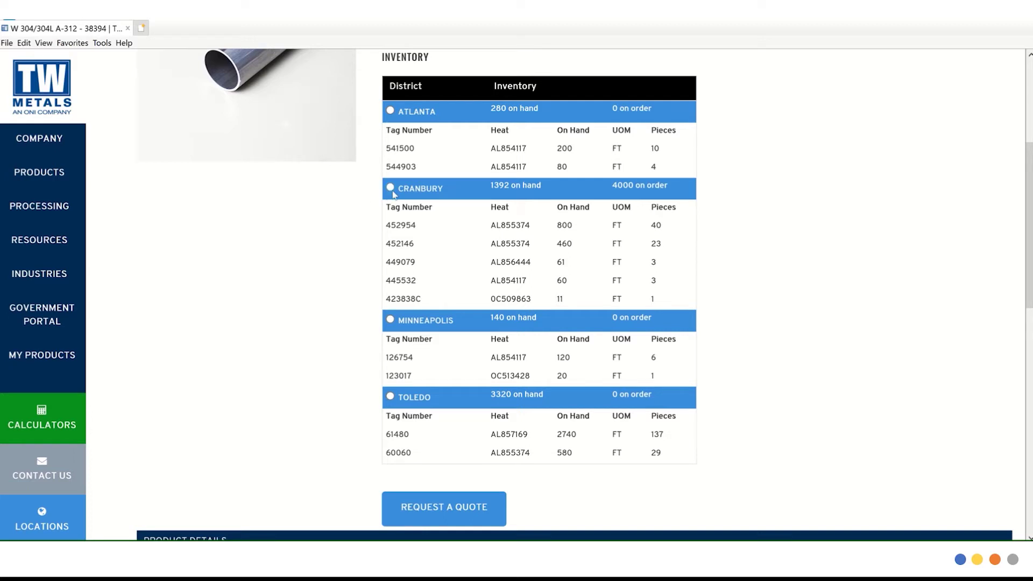
left_click(390, 188)
Open the quote request form and enter the requester's name, e-mail, company and phone number.
left_click(406, 505)
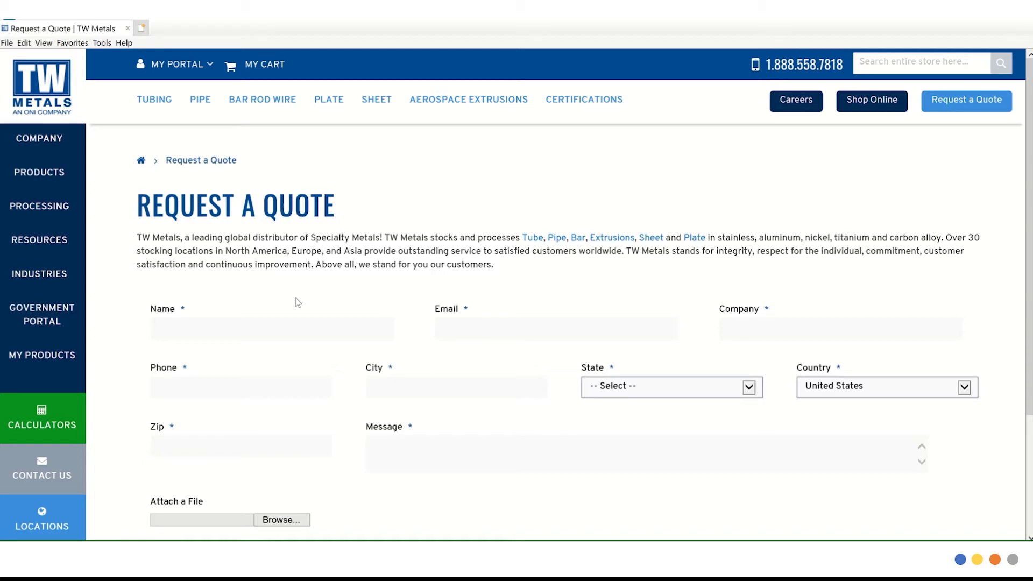
left_click(283, 331)
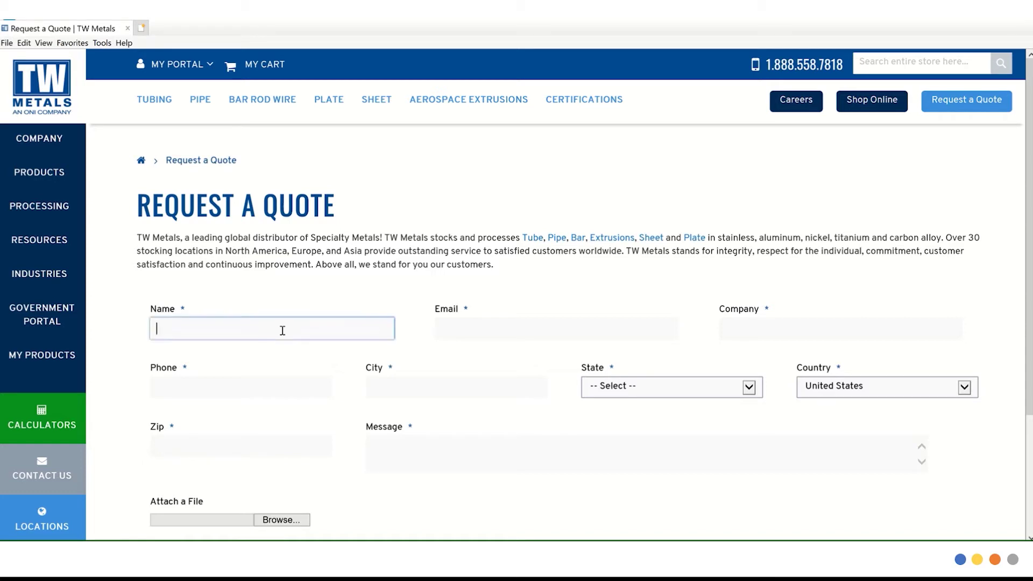
type("John Smith")
key("Tab")
type("test@test.com")
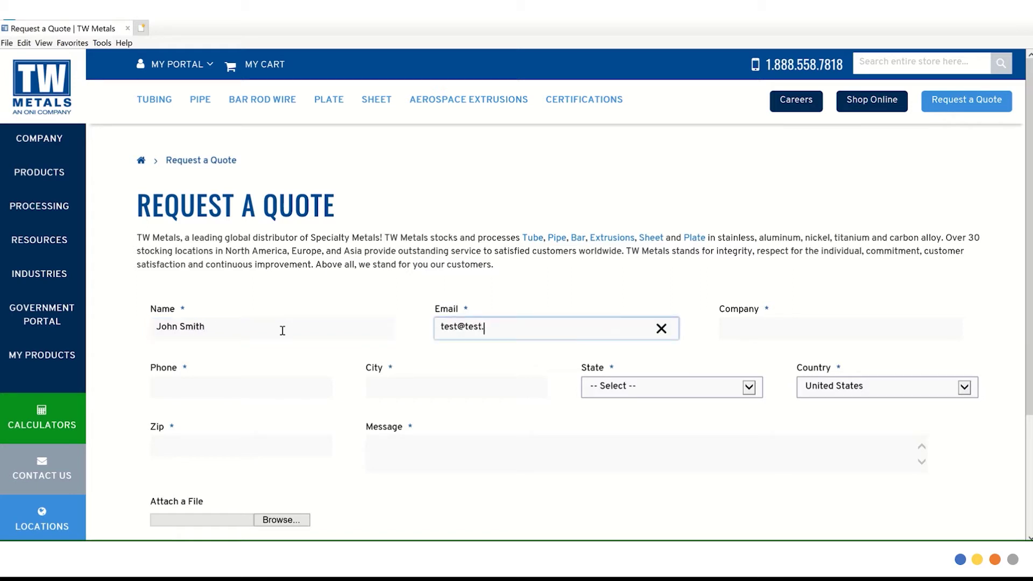
key("Tab")
type("Tes")
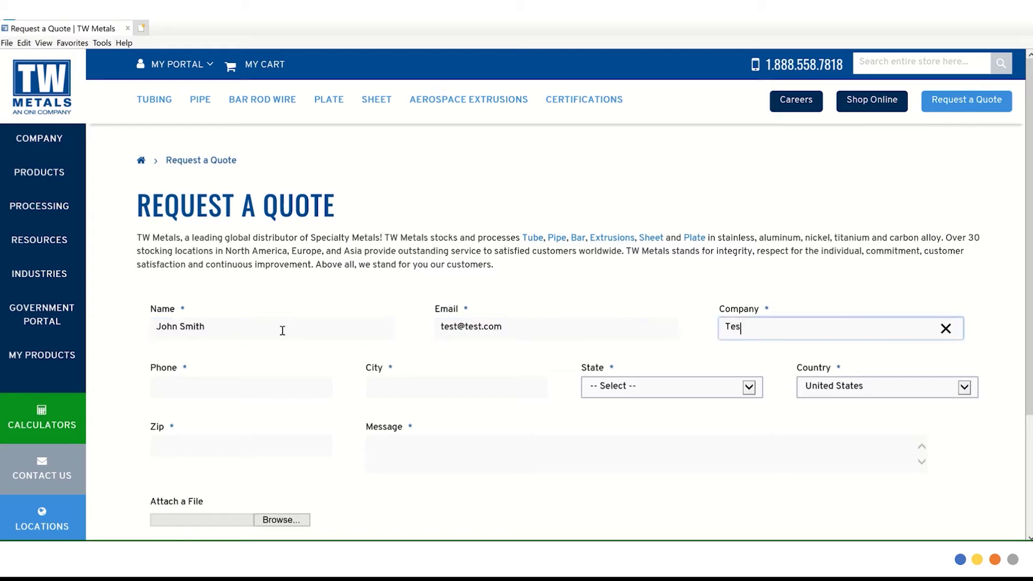
type("t, Inc.")
key("Tab")
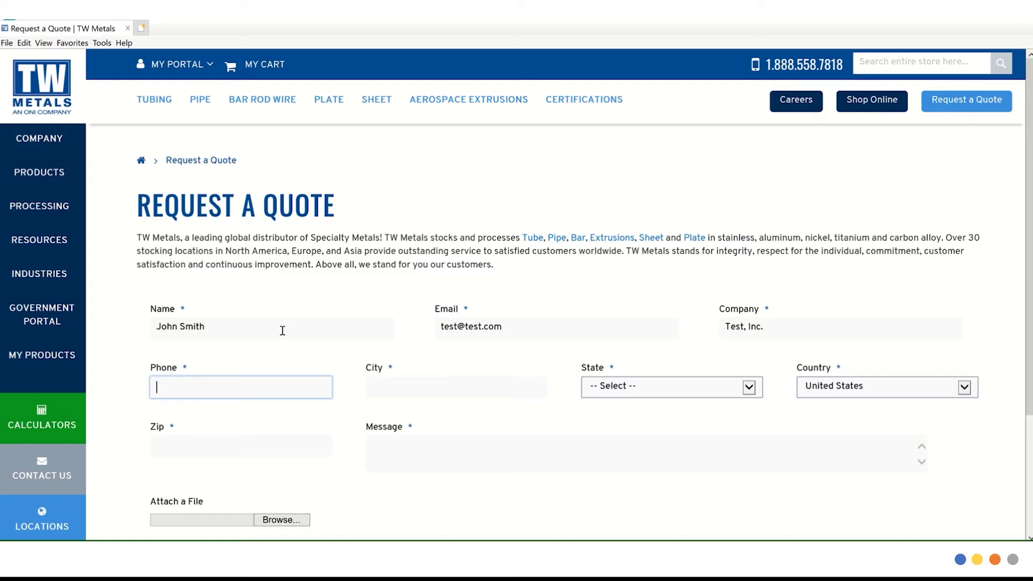
Fill in the city, state Illinois, country United States, zip code and message 'THIS IS A TEST PLEASE IGNORE'.
key("Tab")
type("Smalltown")
key("Tab")
type("il")
key("Tab")
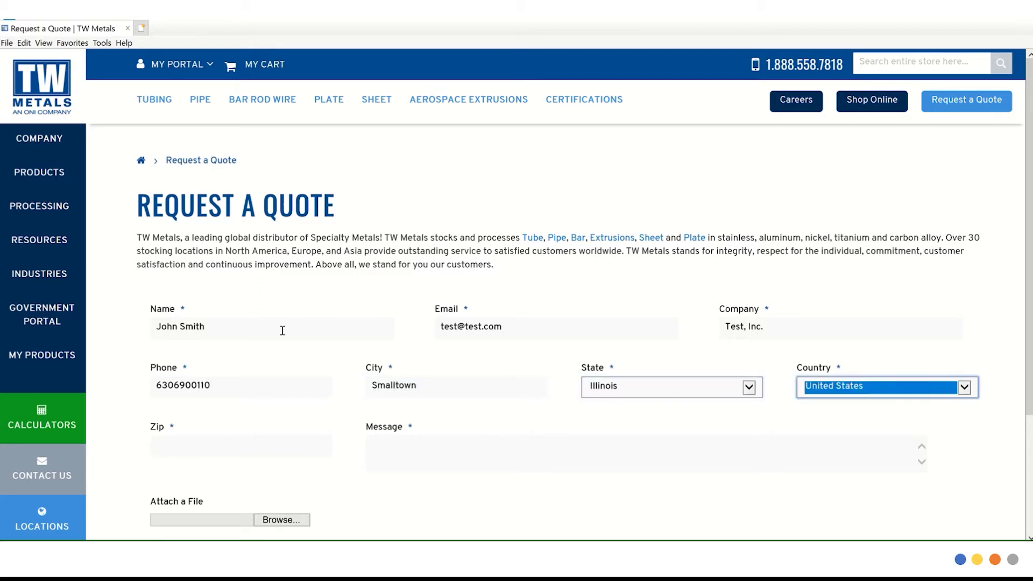
key("Tab")
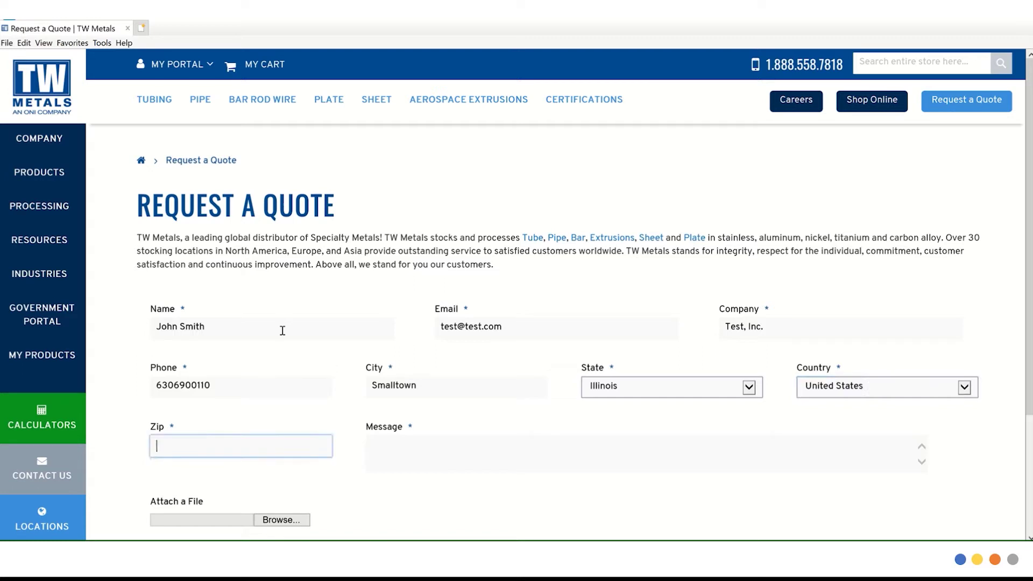
type("60188")
key("Tab")
scroll(1028, 261, "down", 1)
scroll(1028, 261, "down", 3)
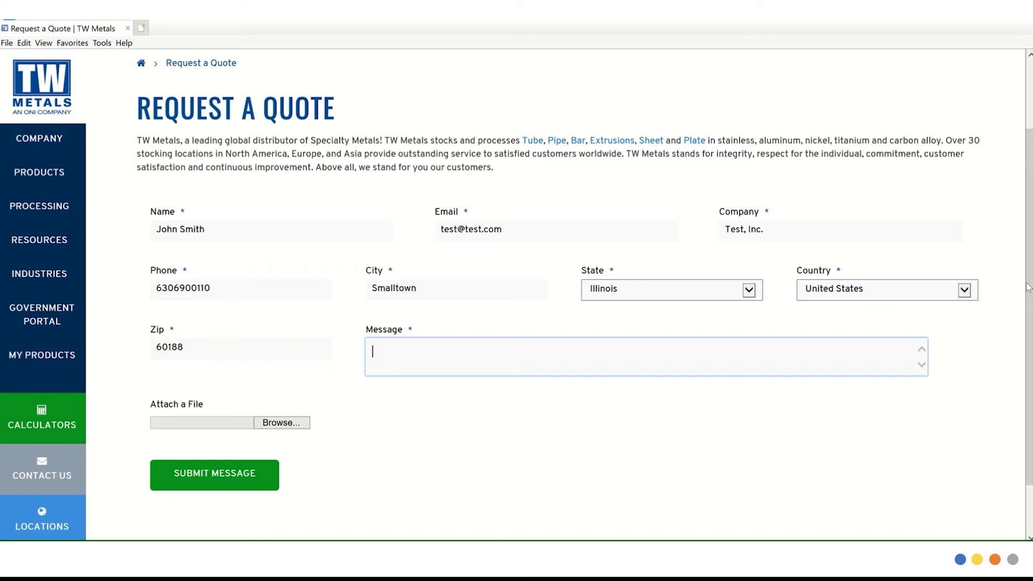
type("THIS IS A TEST PLEASE IGNORE")
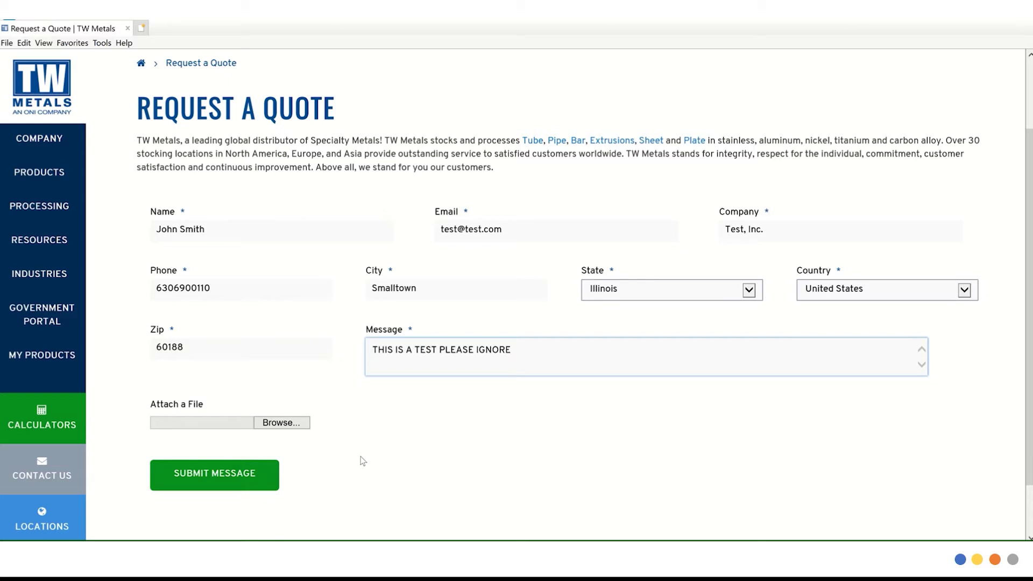
Submit the quote request to reach the 'SUCCESS!' thank-you page.
left_click(232, 472)
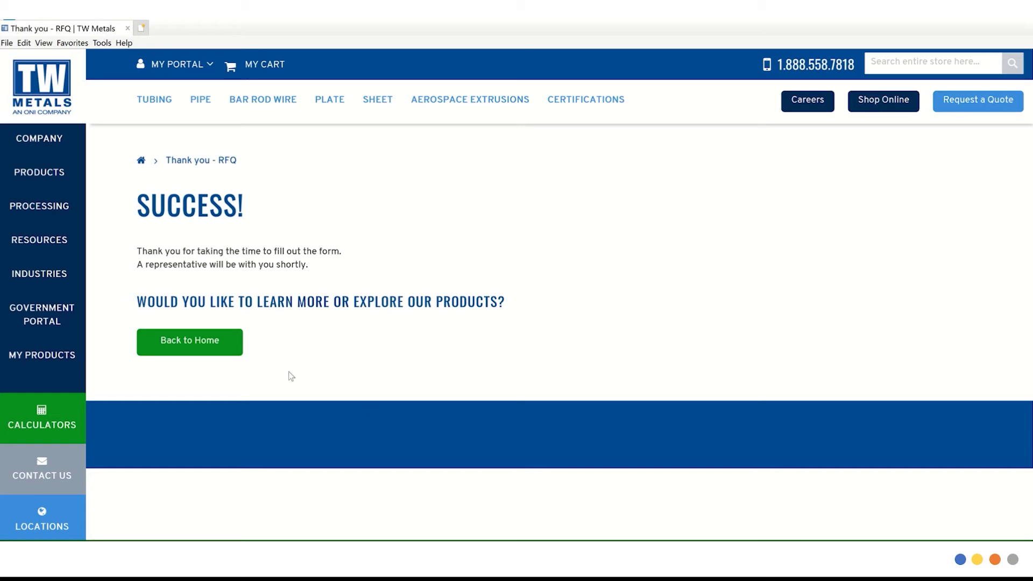
Browse PRODUCTS > Pipe > Stainless Steel Pipe to the 304 304L Stainless Steel Pipe listing.
mouse_move(56, 176)
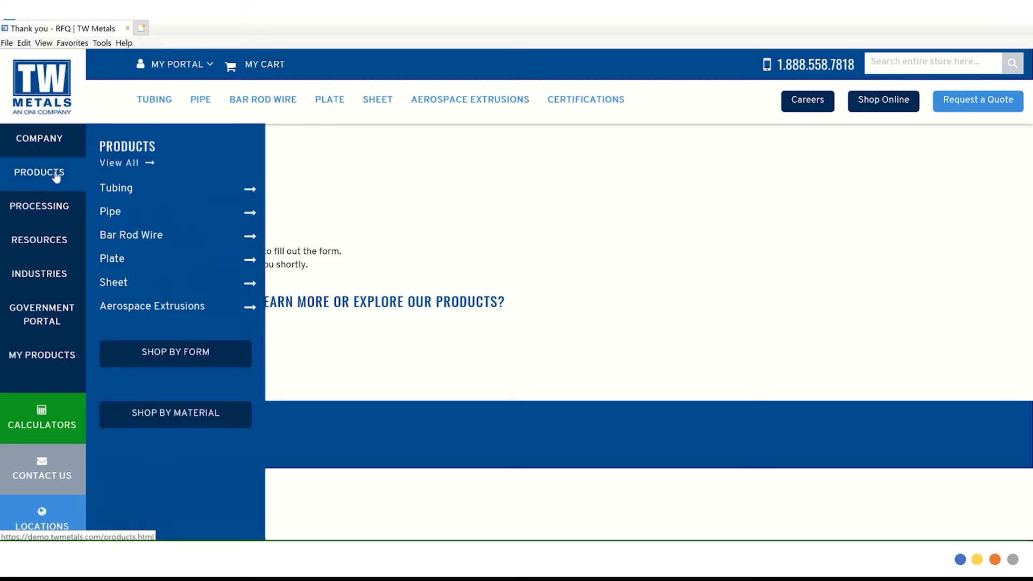
mouse_move(120, 216)
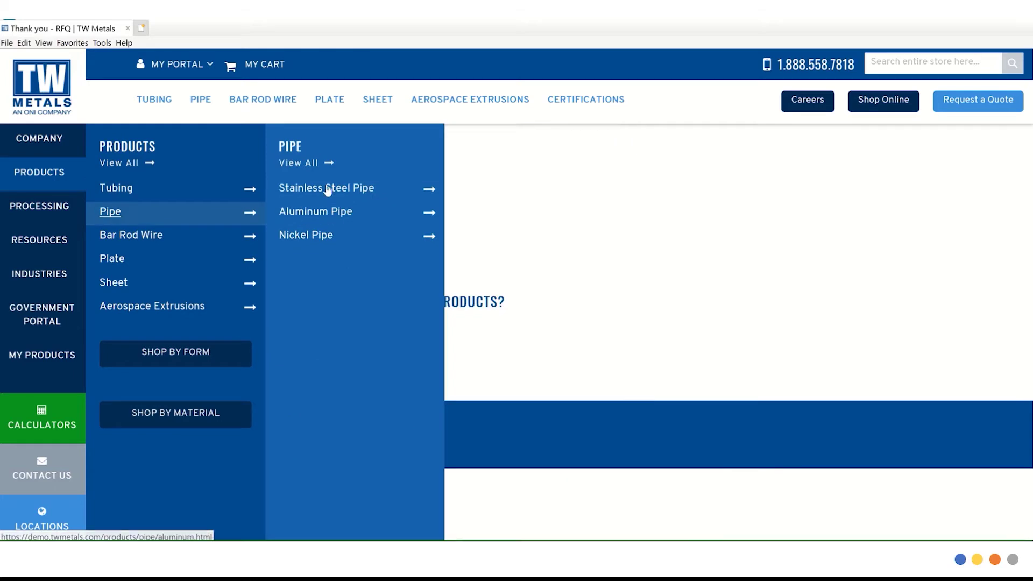
mouse_move(327, 191)
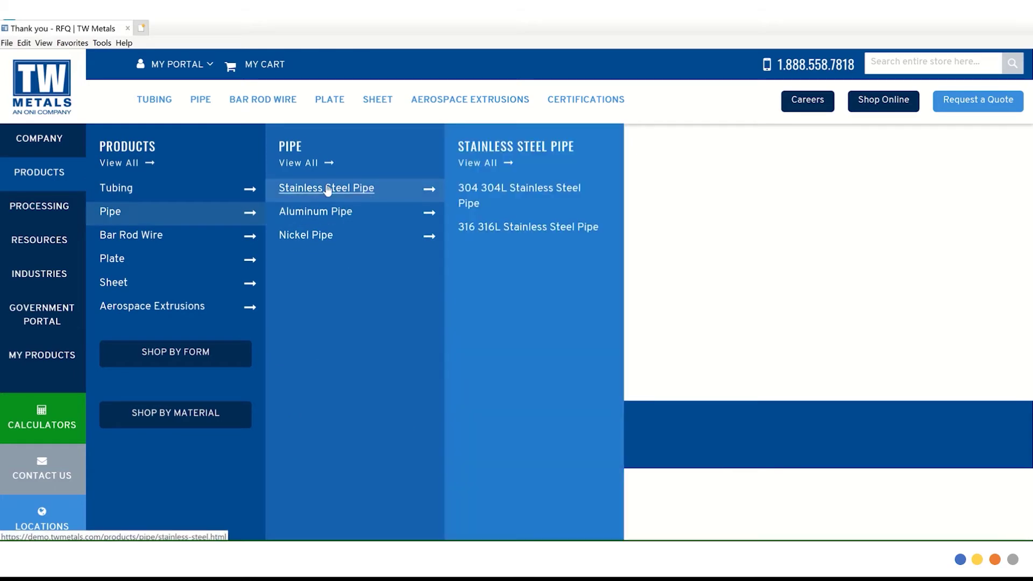
left_click(470, 203)
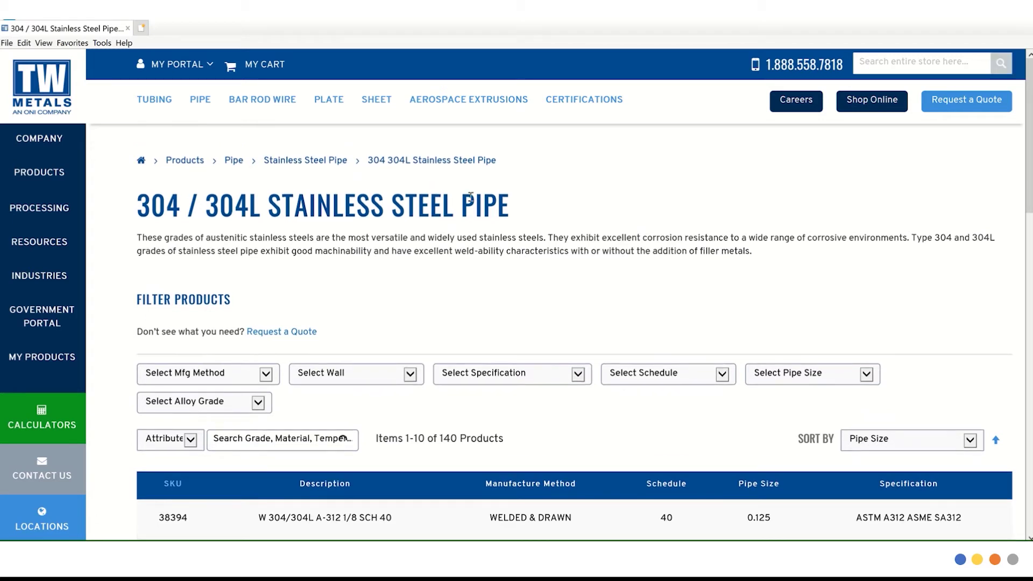
scroll(470, 197, "down", 5)
scroll(585, 294, "up", 5)
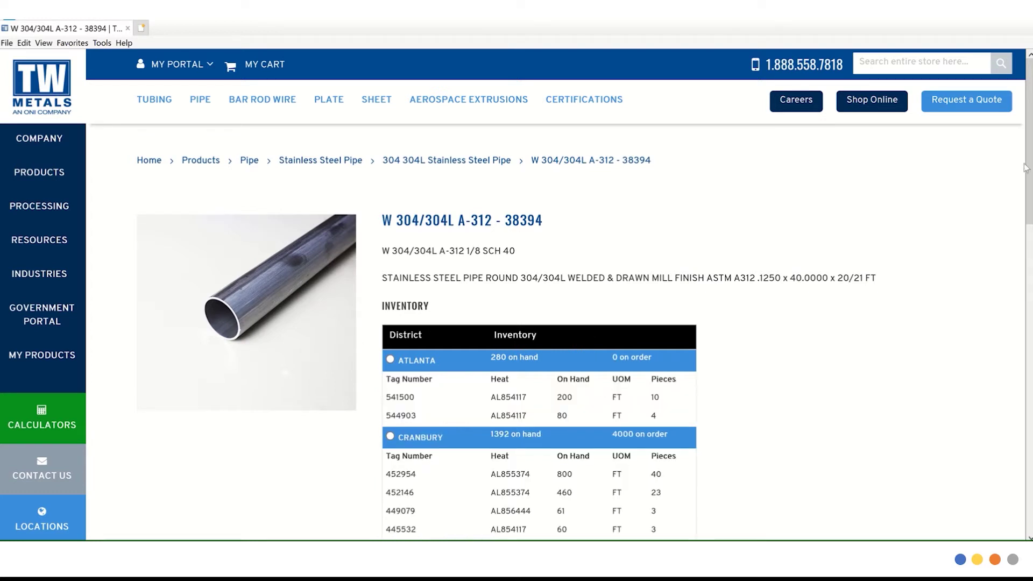
scroll(1029, 268, "down", 5)
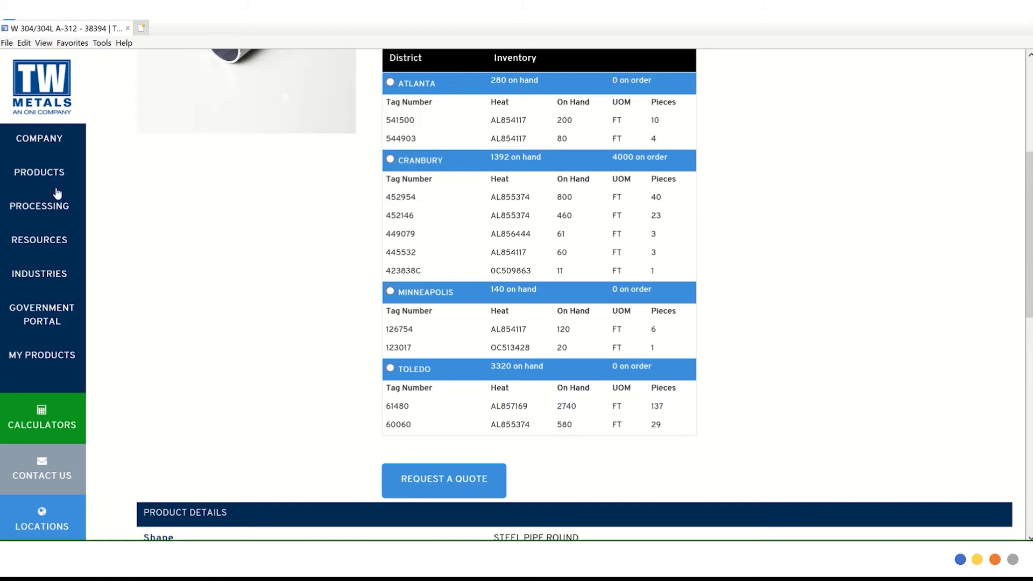
Go to the Shop by Form page and open the Shop Pipe Forms listing of 346 products.
mouse_move(39, 179)
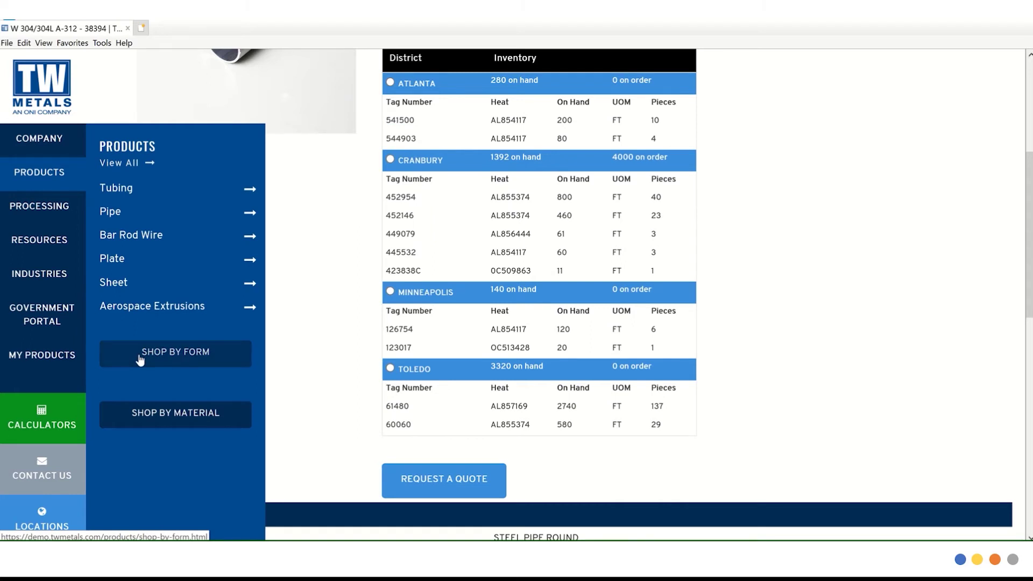
left_click(139, 359)
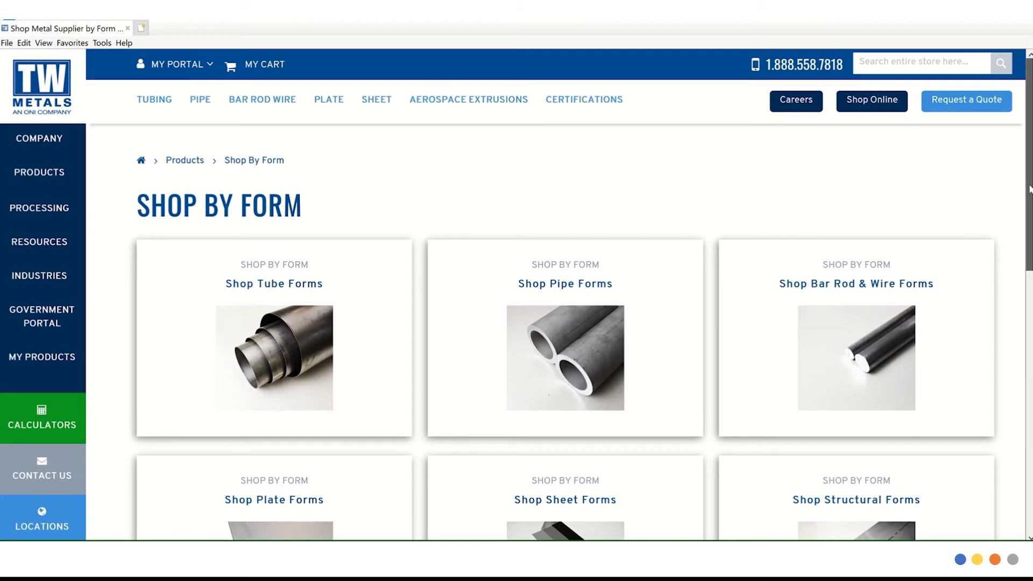
scroll(1029, 189, "down", 2)
scroll(643, 212, "up", 2)
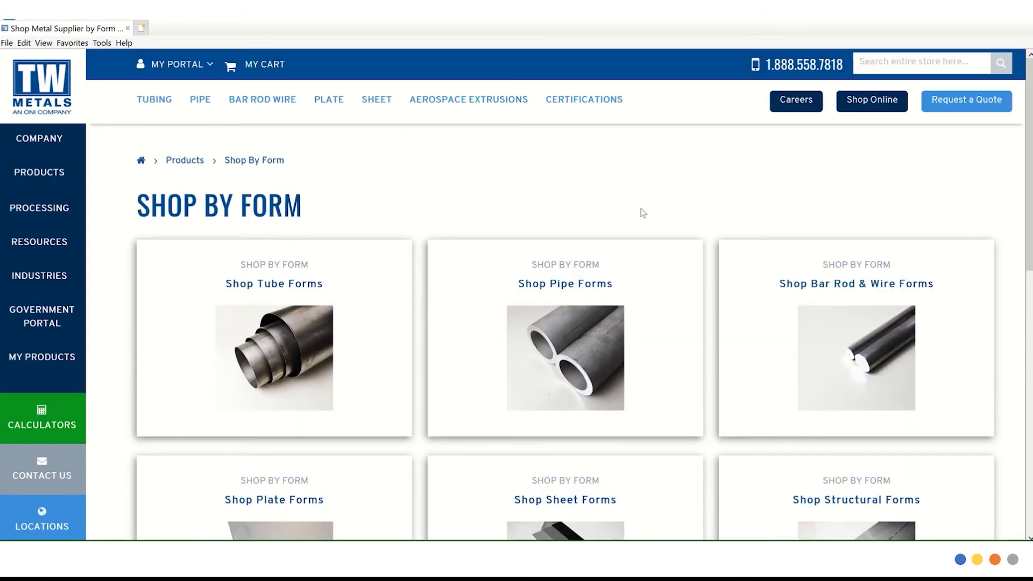
mouse_move(496, 298)
mouse_move(555, 271)
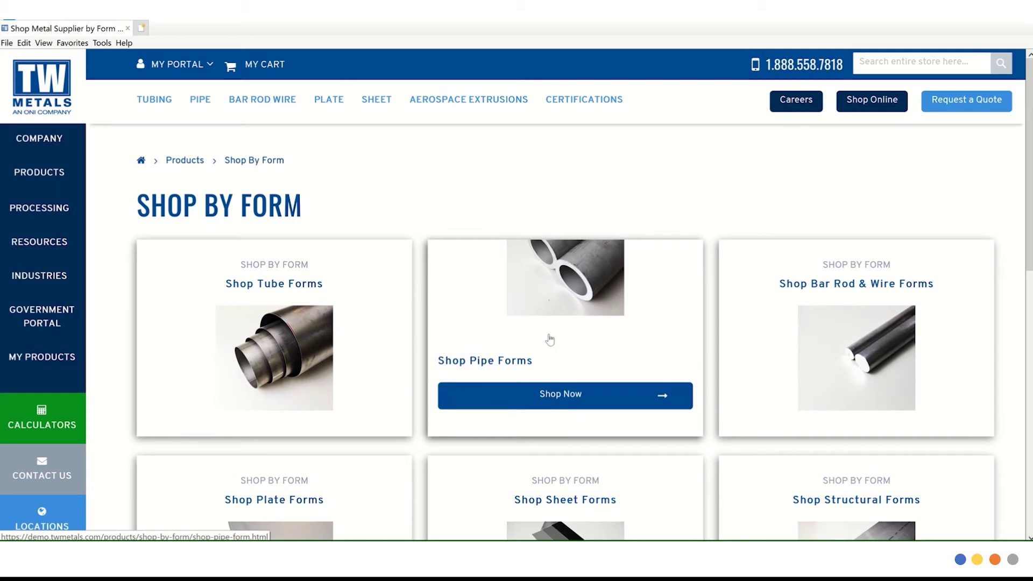
left_click(544, 396)
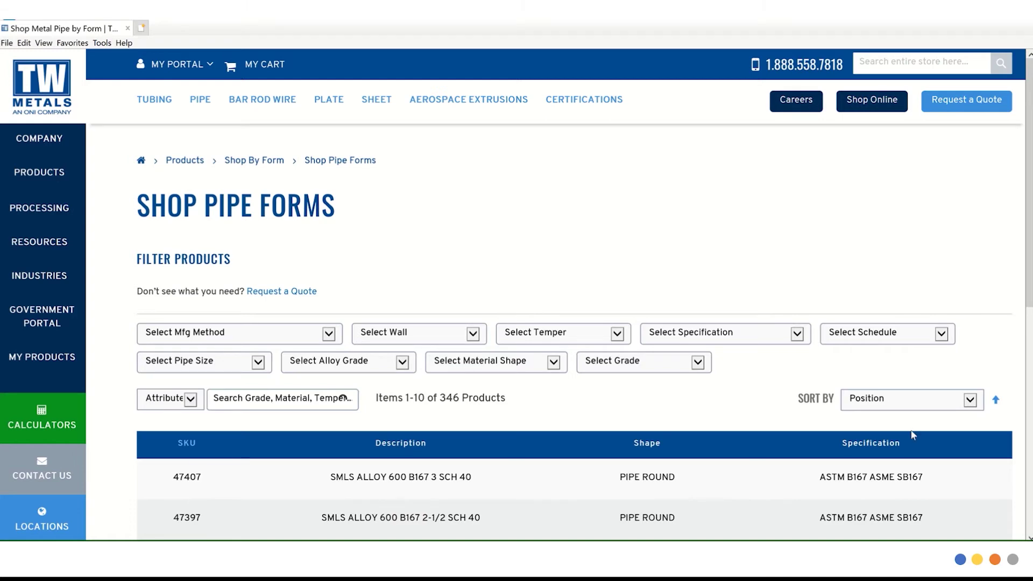
Filter pipes to Alloy Grade 304/304L, Mfg Method SEAMLESS & DRAWN and Pipe Size 0.25.
mouse_move(1029, 287)
left_mouse_down()
mouse_move(1030, 350)
mouse_move(1029, 287)
left_mouse_up()
left_click(404, 361)
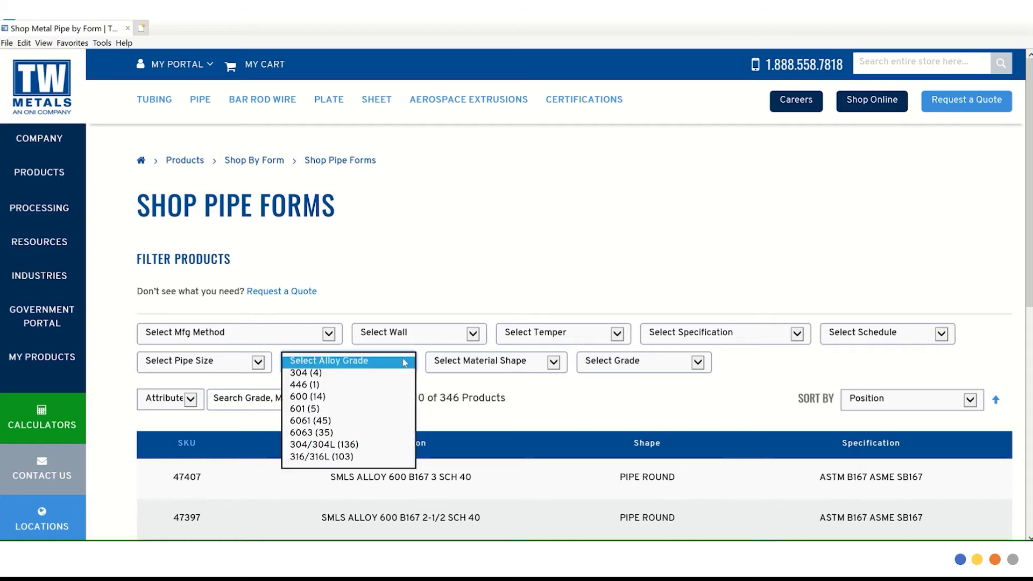
left_click(345, 445)
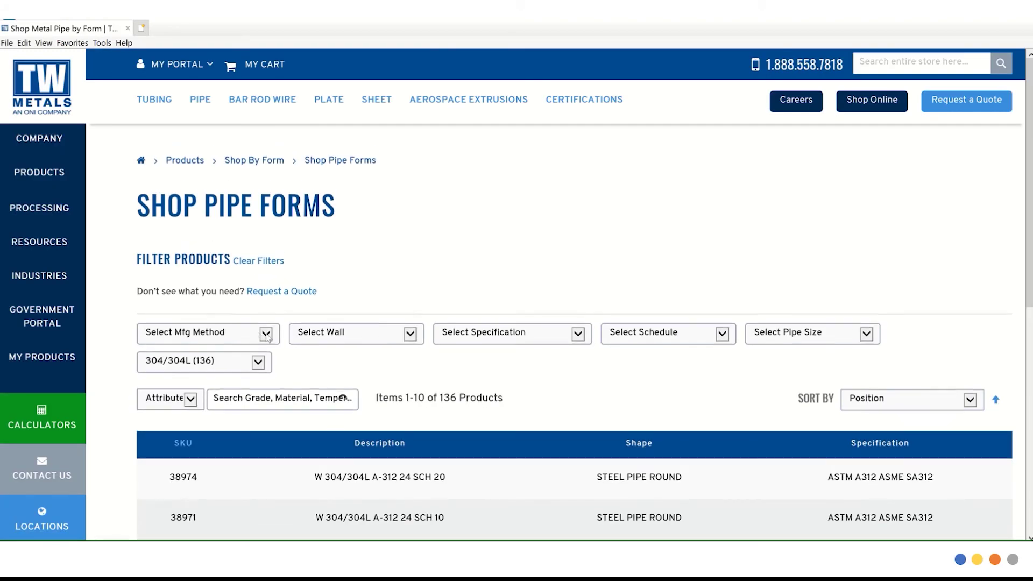
left_click(267, 334)
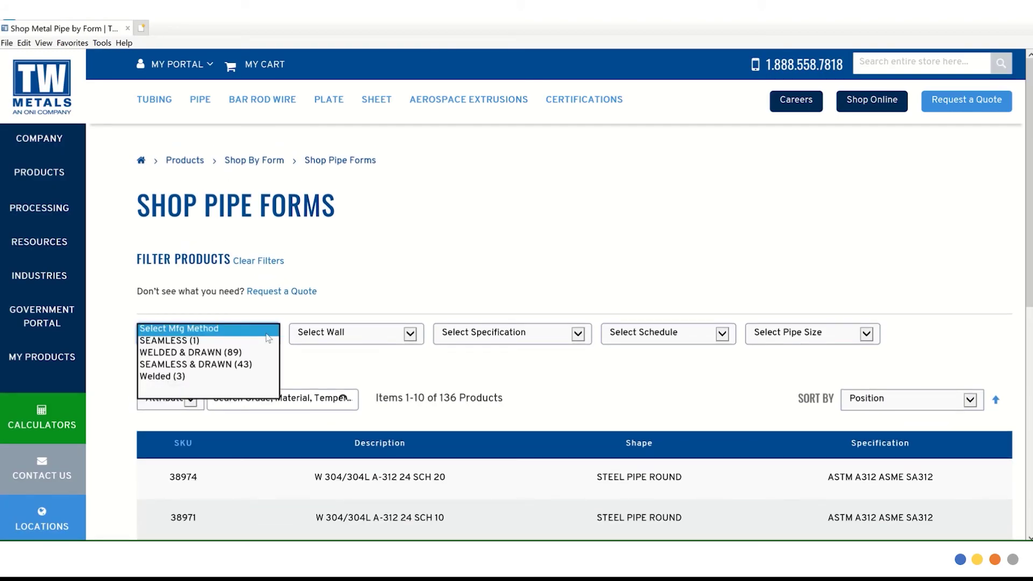
left_click(256, 365)
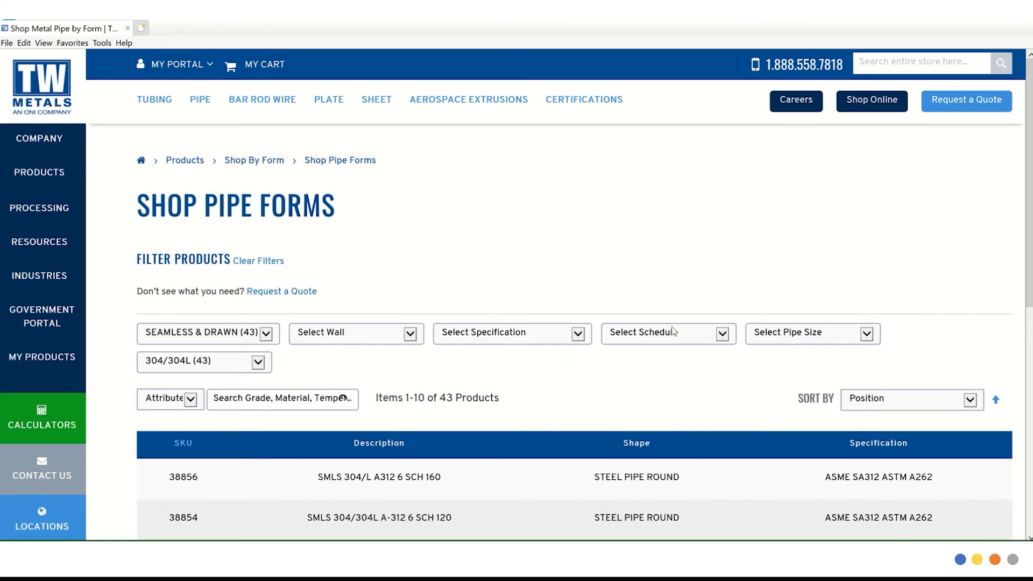
left_click(774, 332)
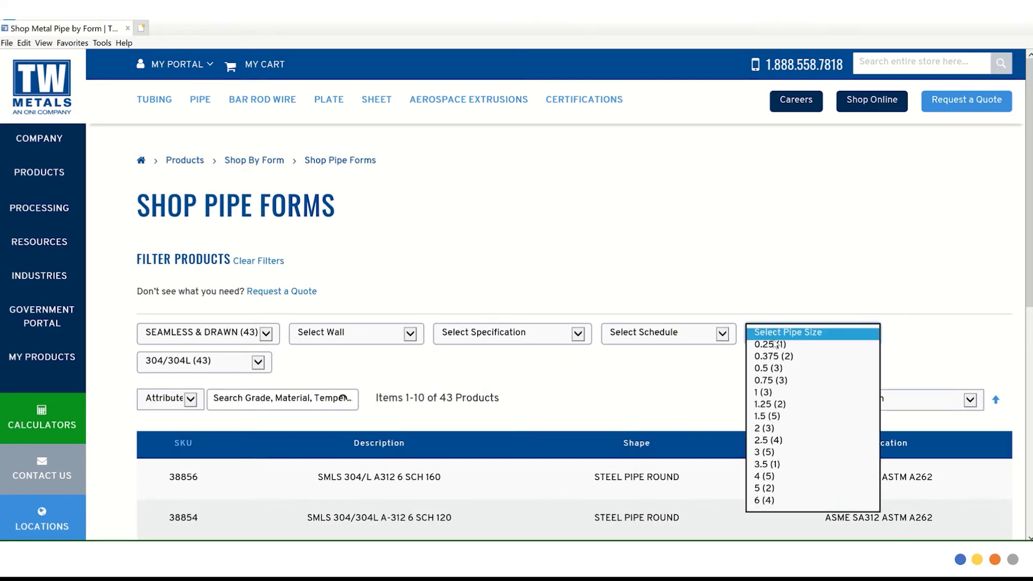
left_click(776, 345)
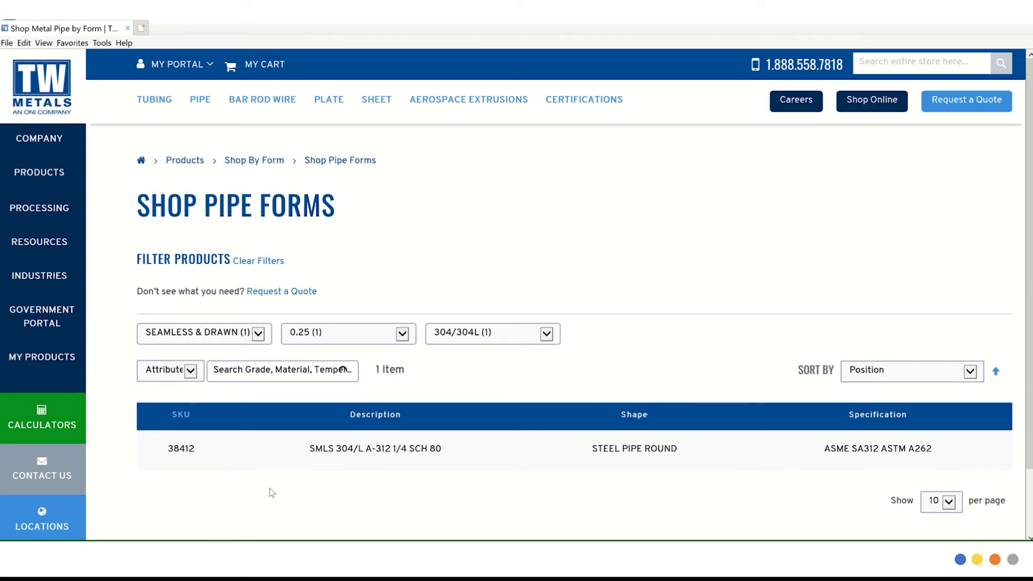
Open SKU 38412, select the Cranbury district, and start a quote request for it.
left_click(184, 450)
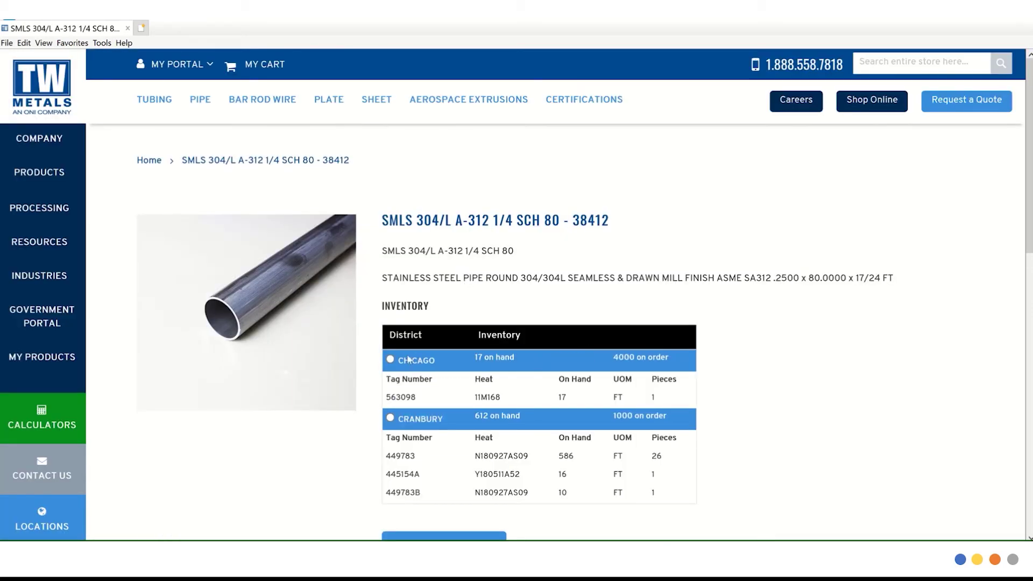
left_click(391, 418)
scroll(1032, 174, "down", 2)
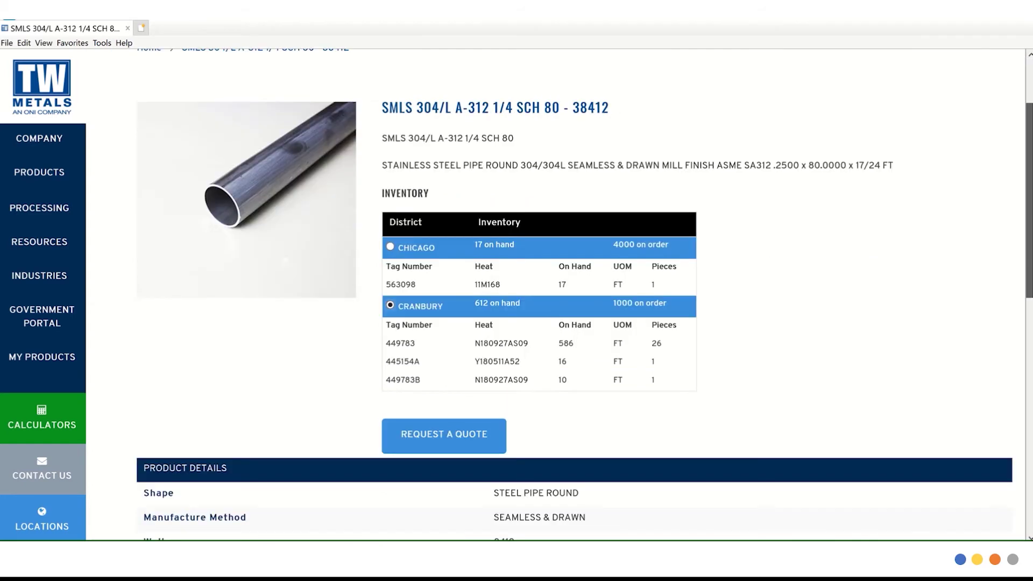
left_click(466, 427)
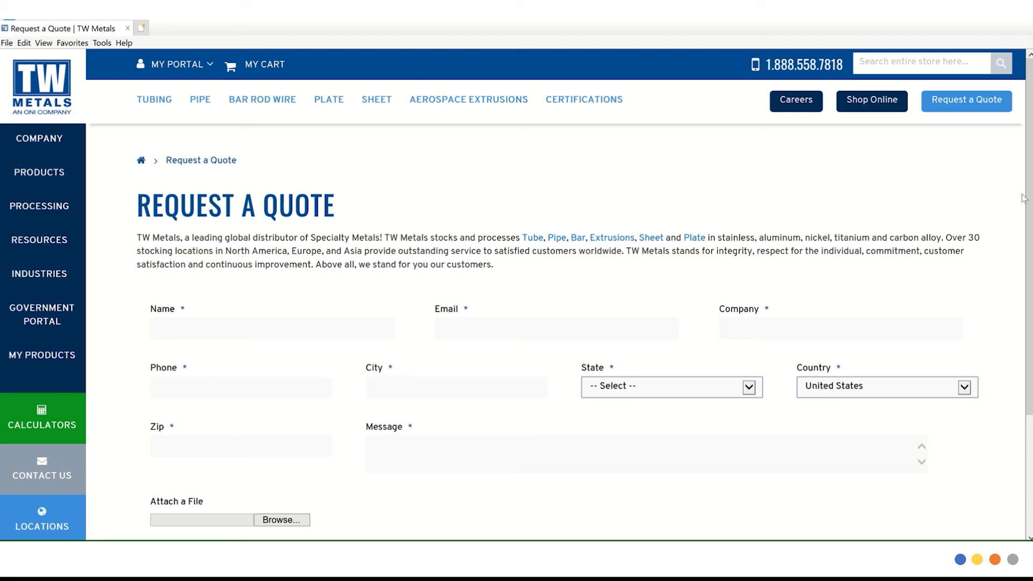
Scroll down to view the blank Request a Quote form for item 38412.
scroll(1029, 217, "down", 1)
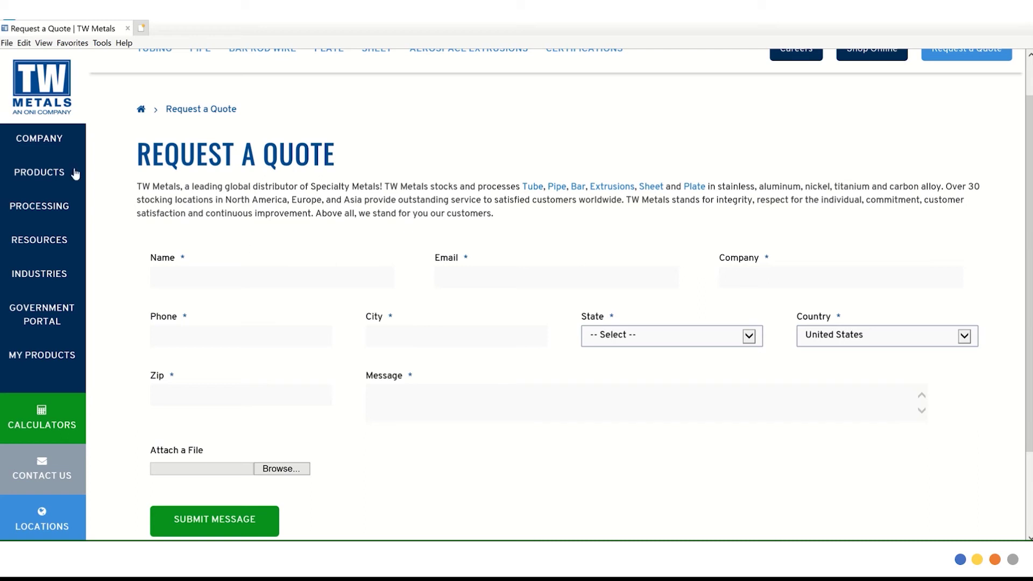
mouse_move(66, 177)
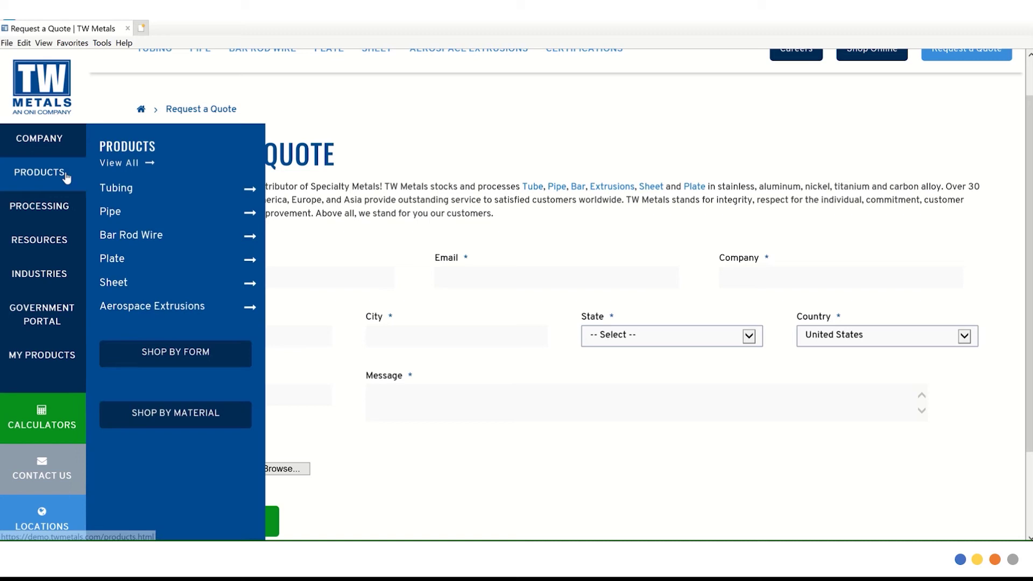
Open the Shop All Stainless listing (1465 products) via Shop By Material in the Products menu.
left_click(186, 411)
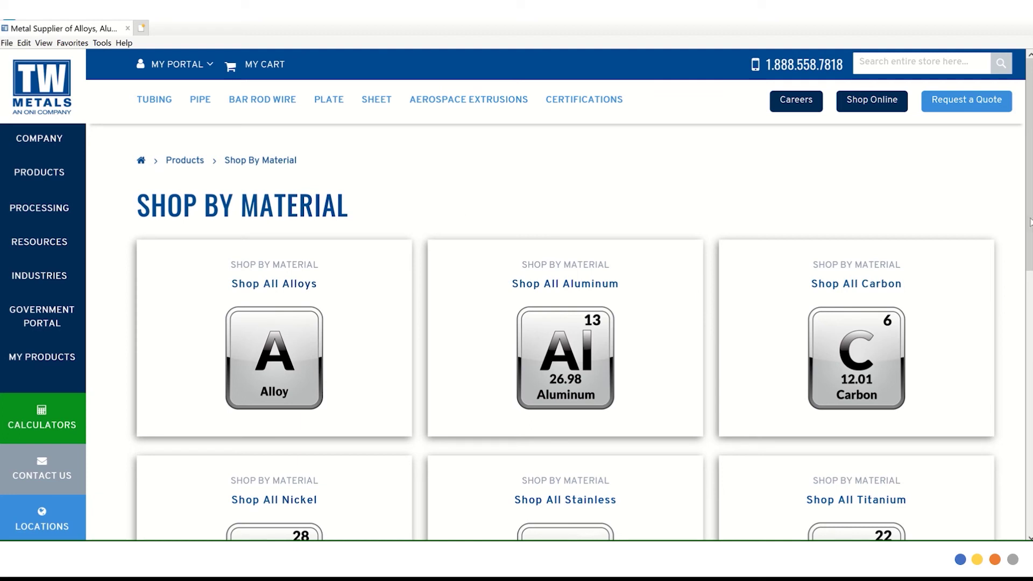
left_click_drag(1031, 230, 1031, 308)
mouse_move(533, 374)
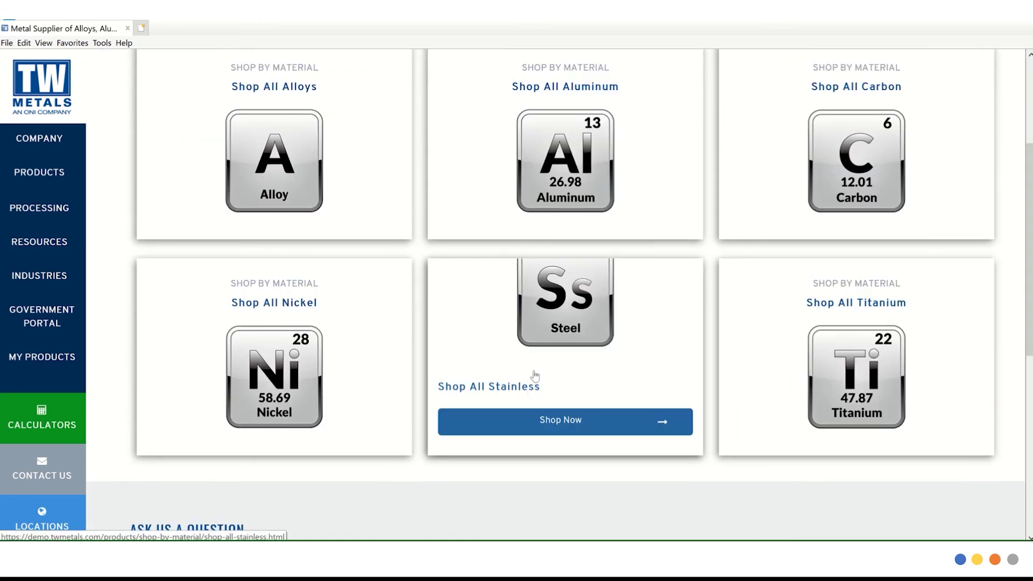
left_click(530, 425)
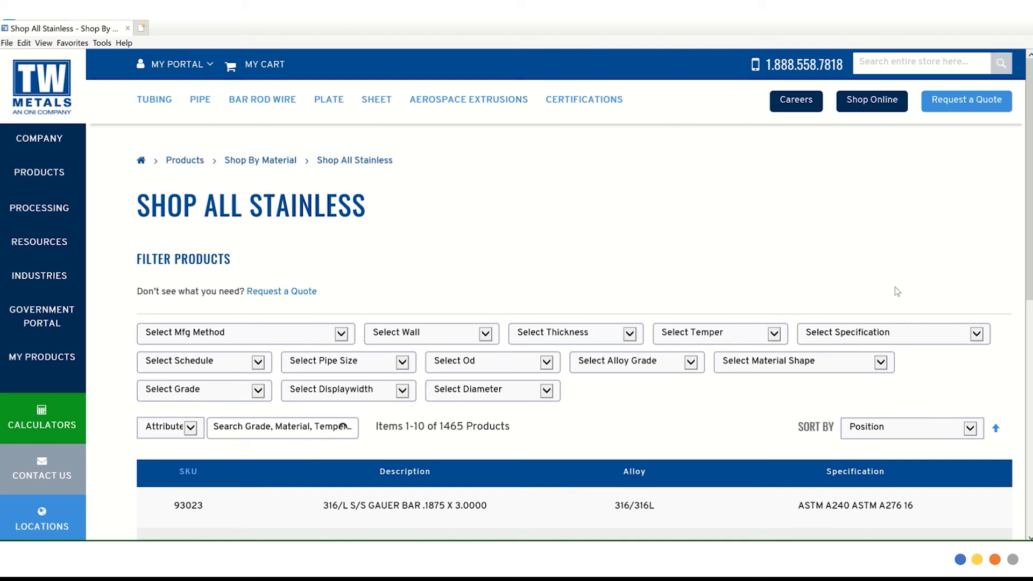
Apply the Schedule 40, Alloy Grade 304/304L, Seamless & Drawn and Pipe Size 0.375 filters.
scroll(585, 295, "down", 4)
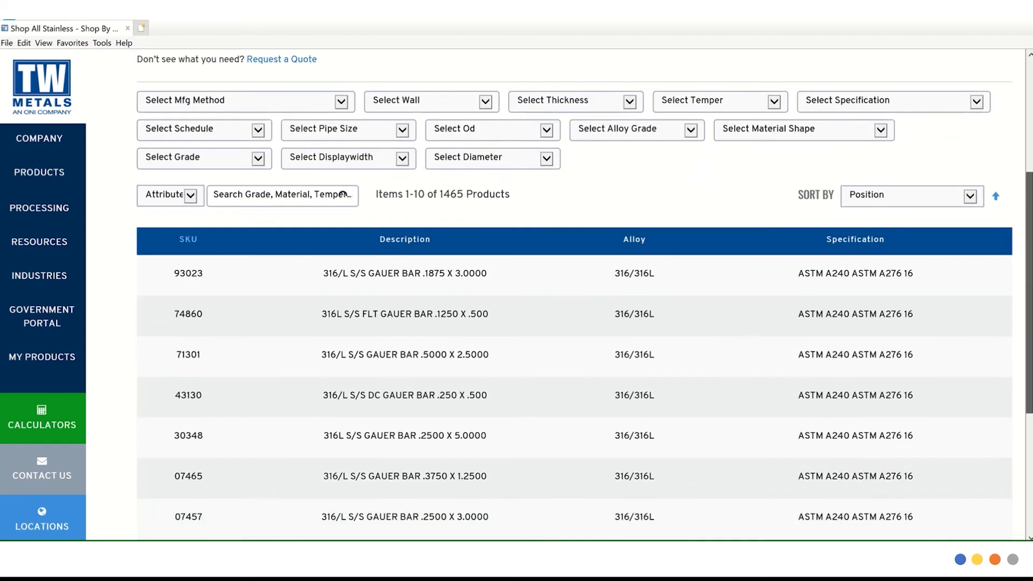
scroll(584, 294, "up", 2)
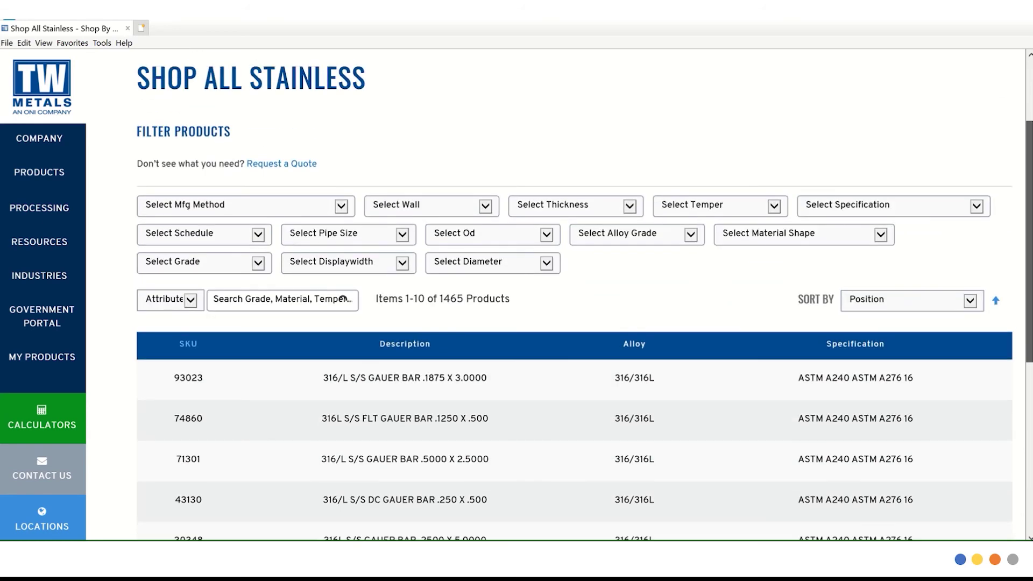
scroll(982, 230, "up", 3)
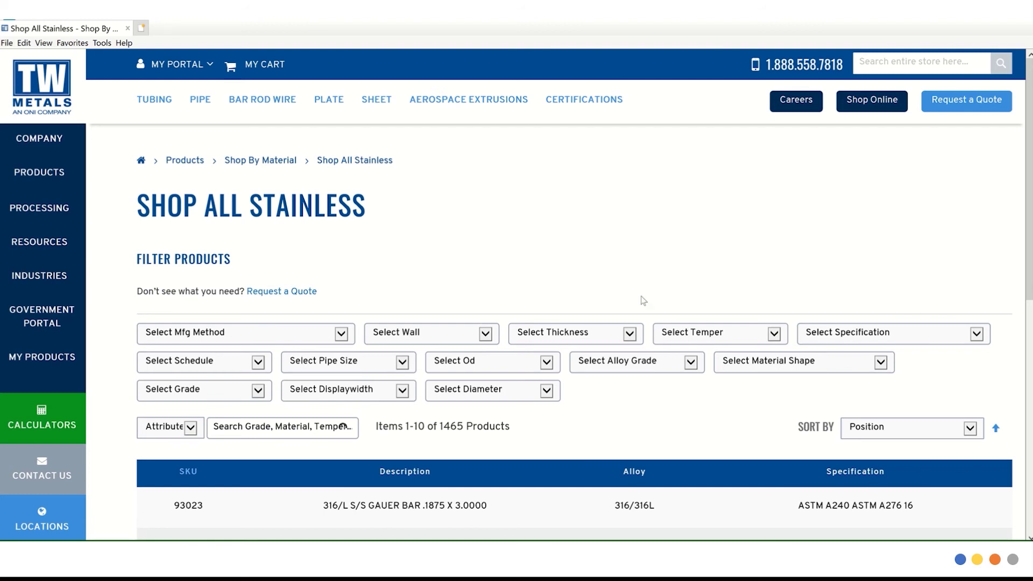
left_click(235, 361)
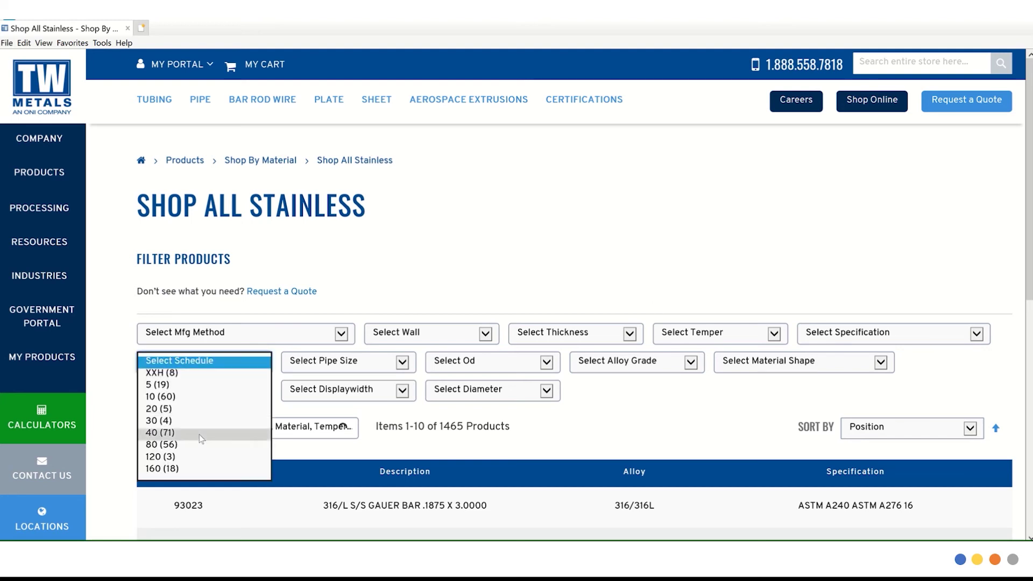
left_click(204, 433)
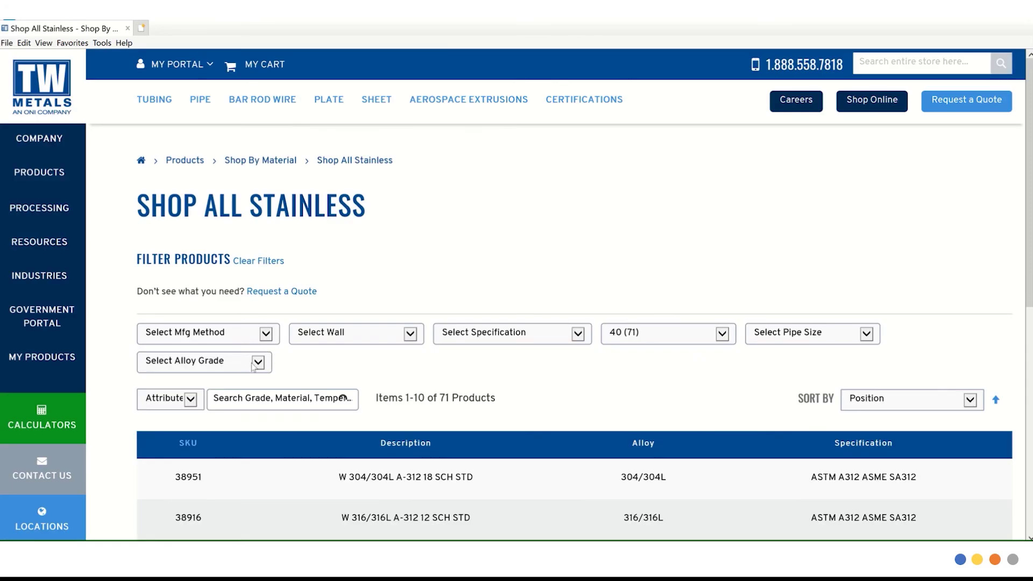
left_click(245, 367)
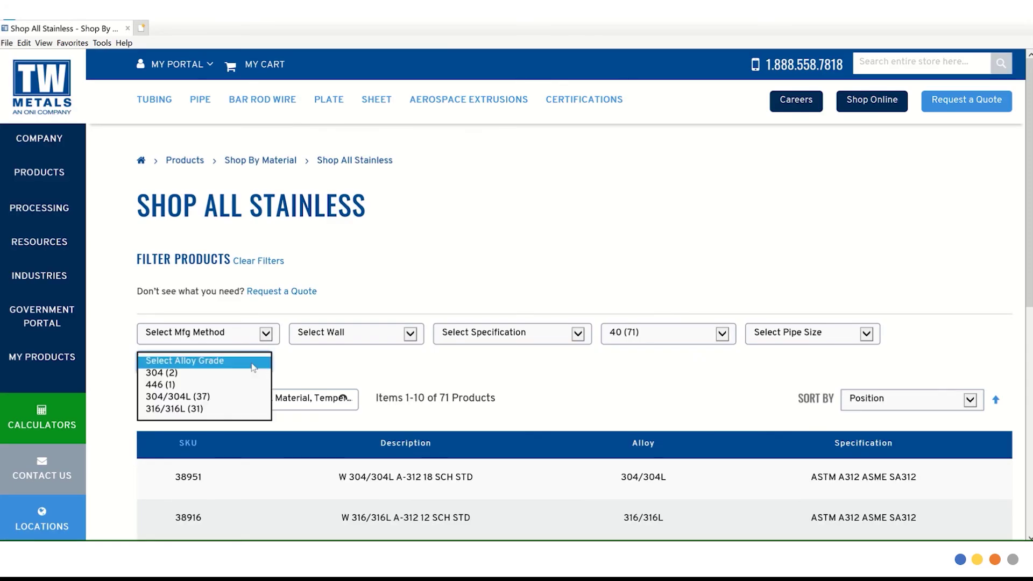
left_click(228, 398)
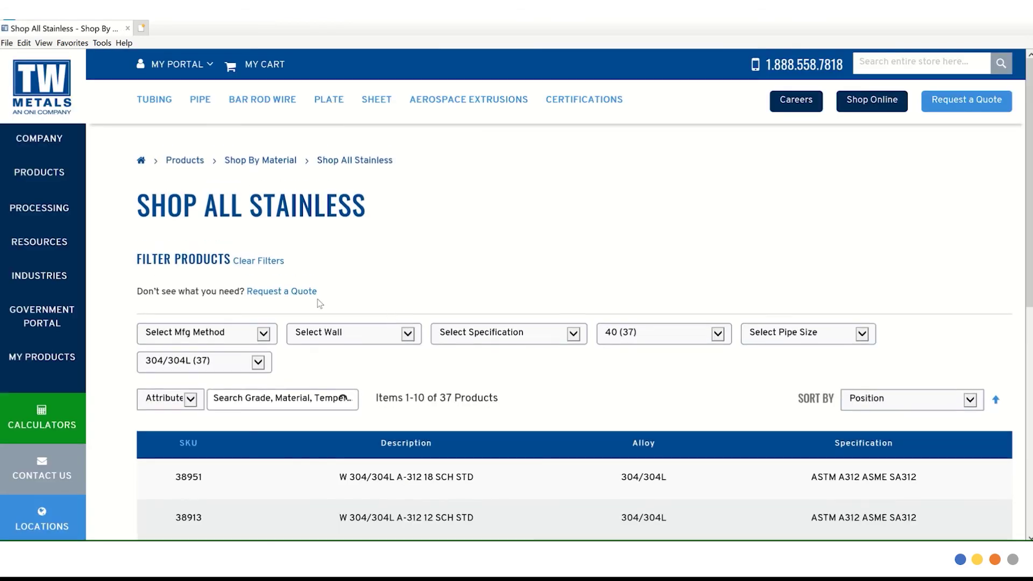
left_click(272, 333)
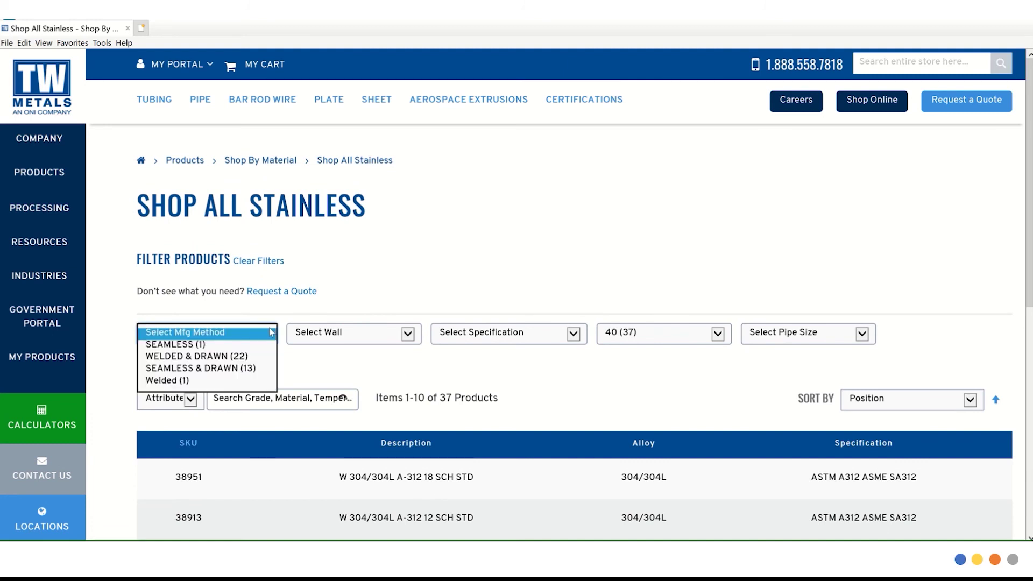
left_click(253, 371)
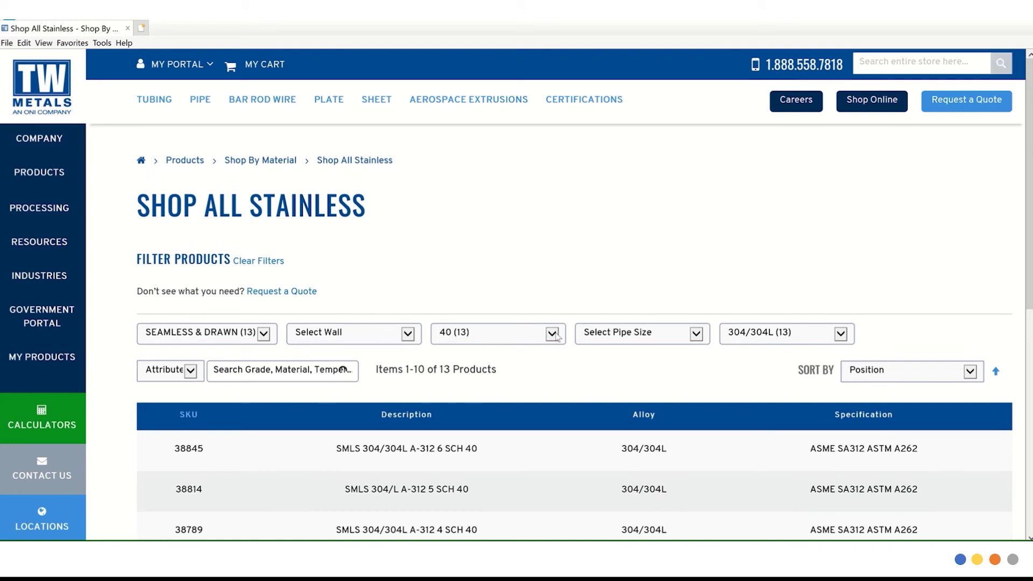
left_click(680, 334)
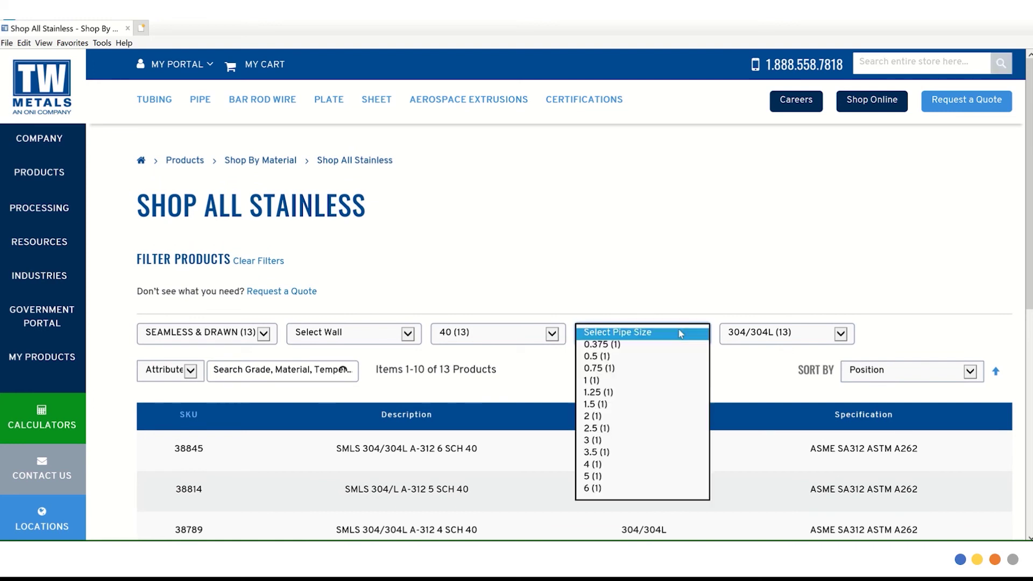
left_click(671, 344)
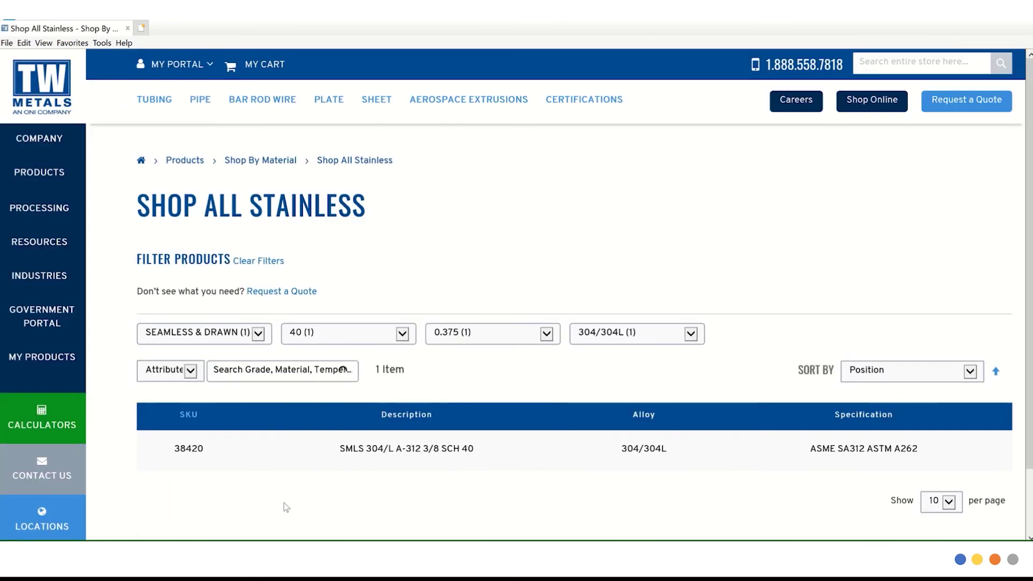
Open SKU 38420's product page and start a quote request for it.
left_click(191, 452)
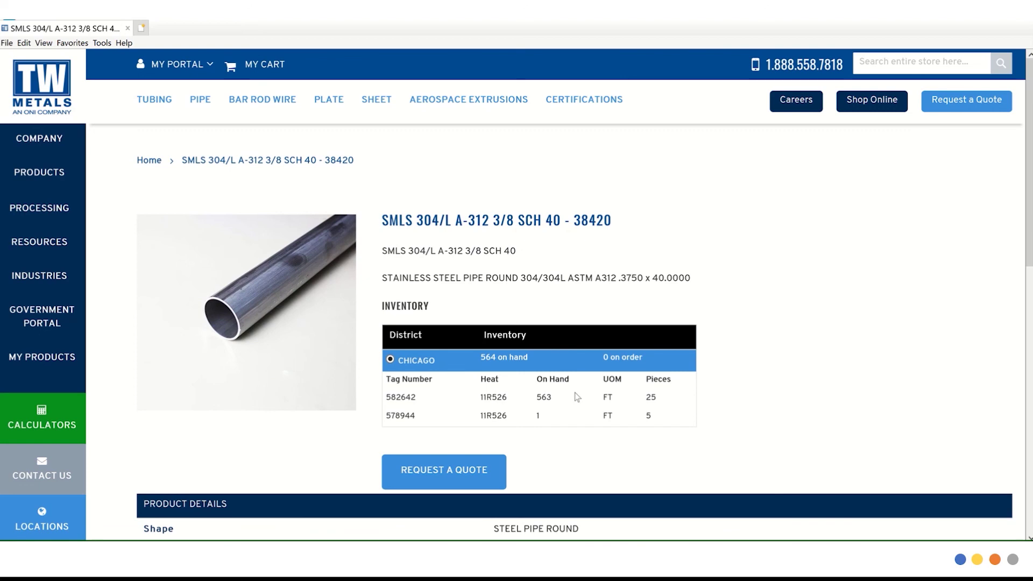
left_click(442, 480)
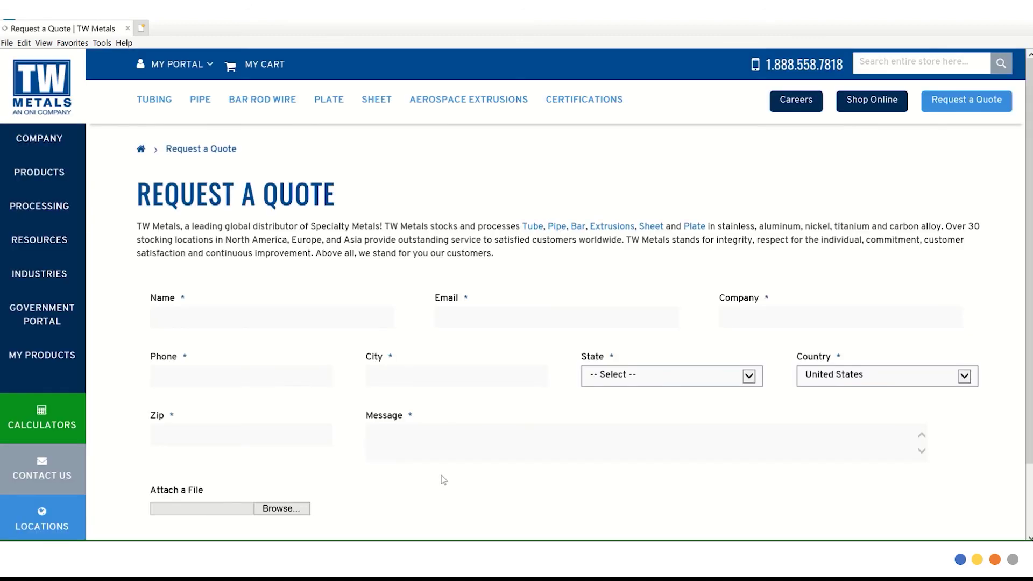